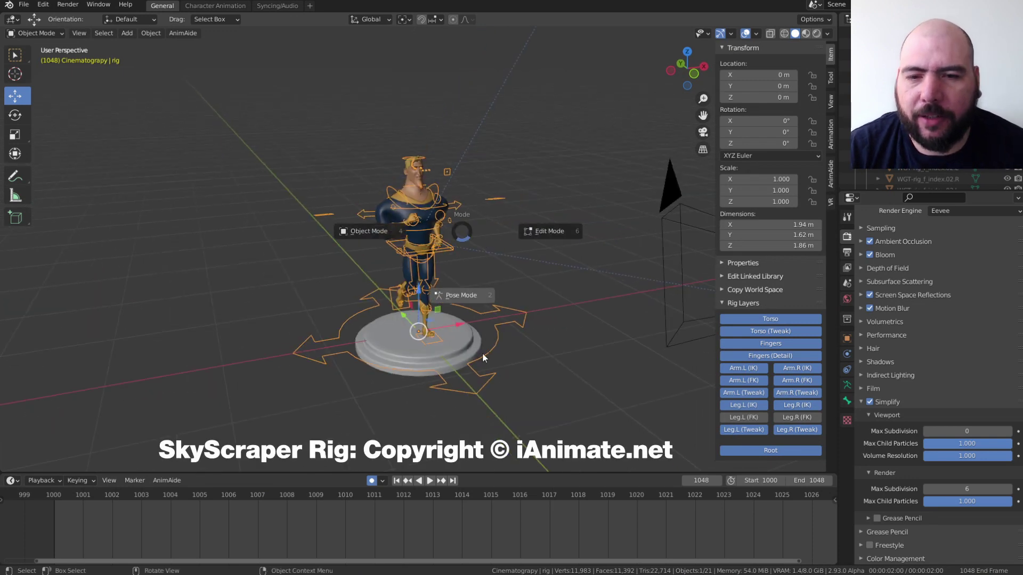
# Put the rig in Pose Mode, hide overlays, and preview the run cycle from a lower angle
pyautogui.click(481, 361)
pyautogui.hotkey('shift', 'alt', 'z')
pyautogui.press('space')
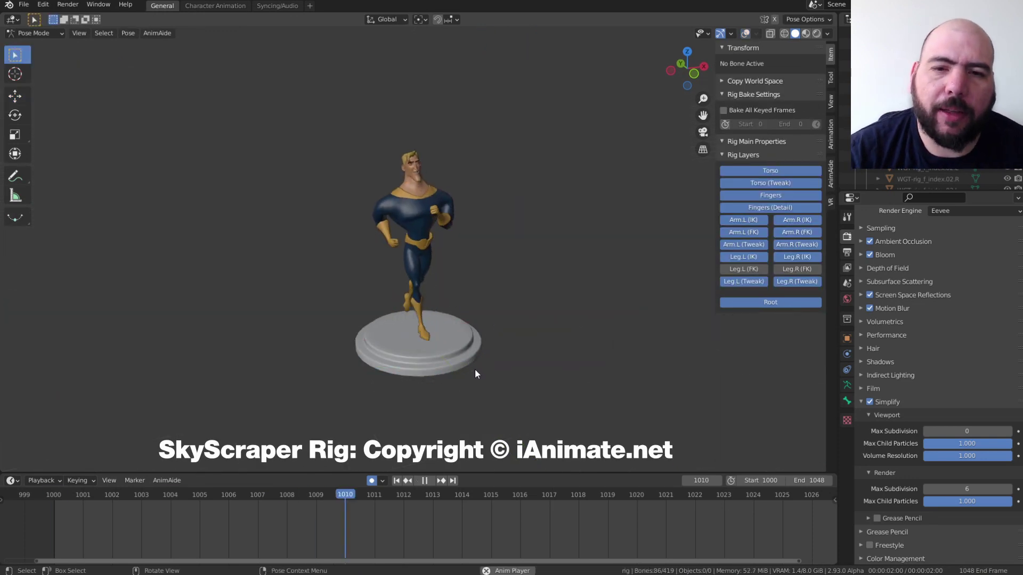
pyautogui.moveTo(473, 317); pyautogui.dragTo(472, 290, button='middle')
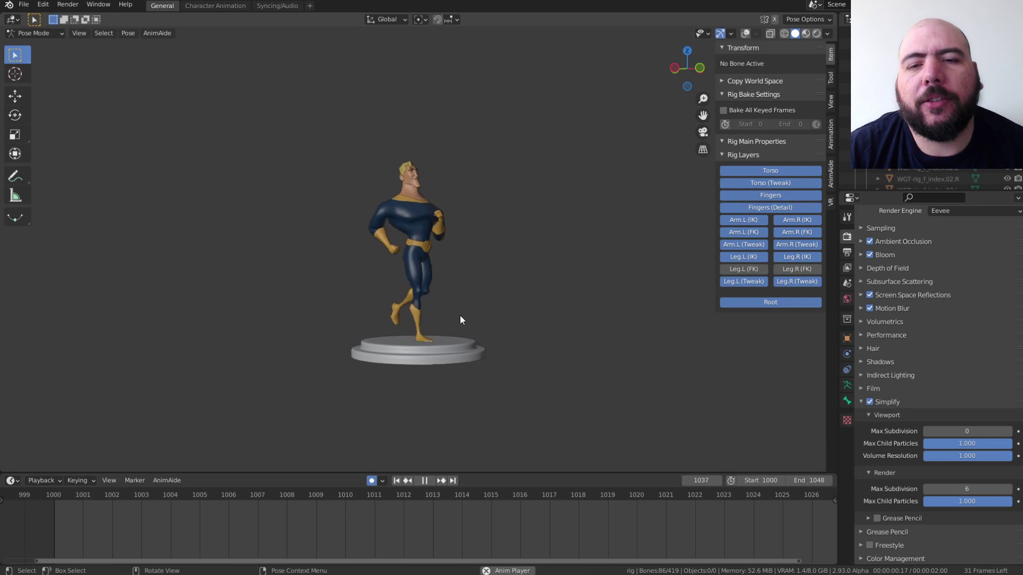
pyautogui.press('space')
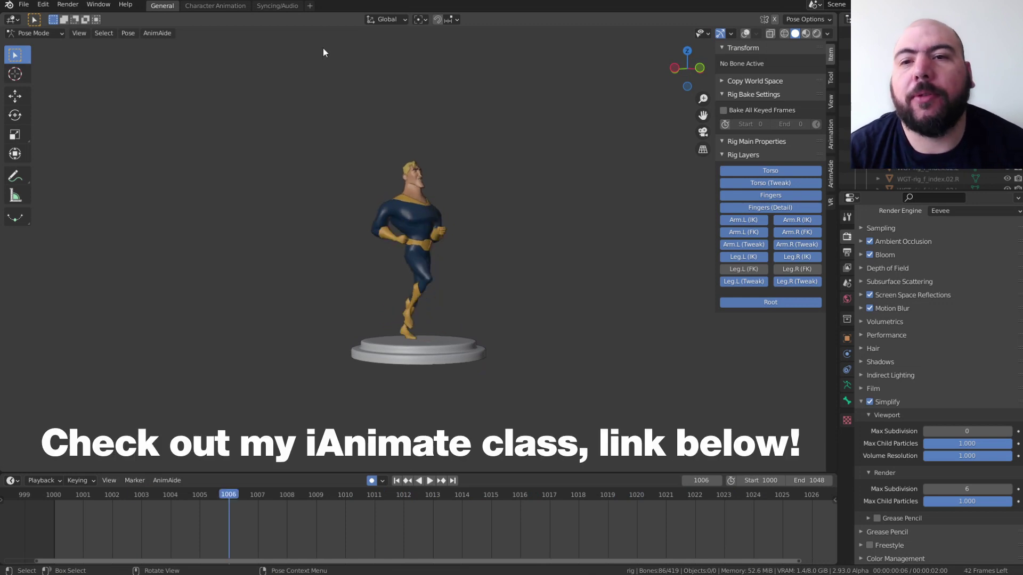
# Add an Animation workspace whose main view is the Nonlinear Animation editor, and play the run
pyautogui.click(310, 6)
pyautogui.moveTo(313, 25)
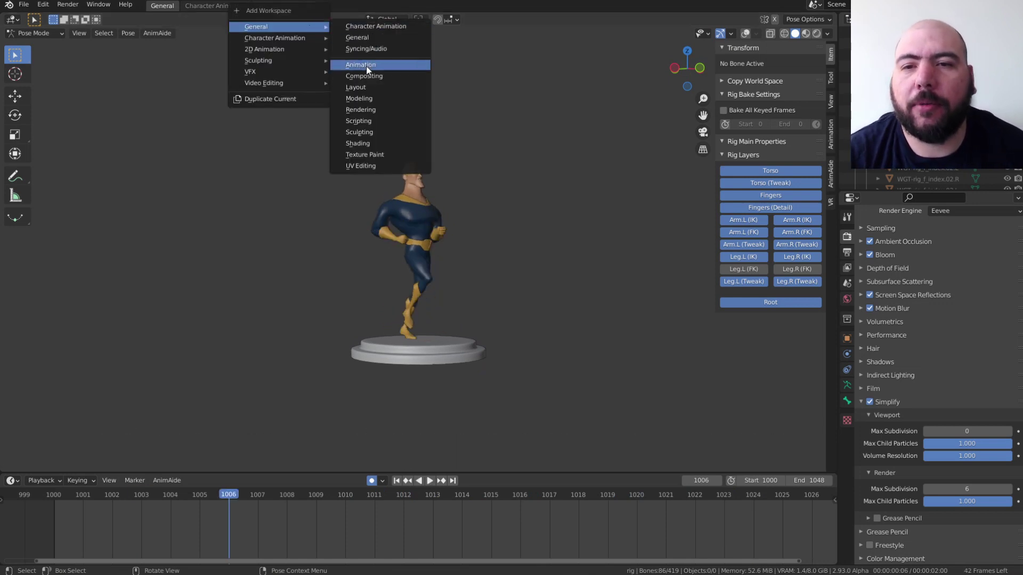
pyautogui.click(366, 65)
pyautogui.click(313, 19)
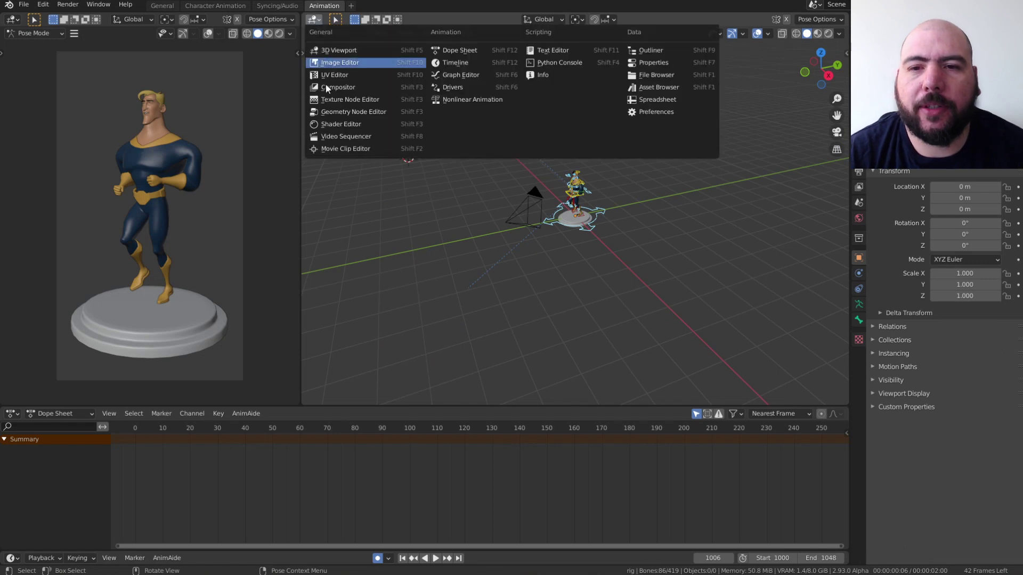
pyautogui.click(482, 100)
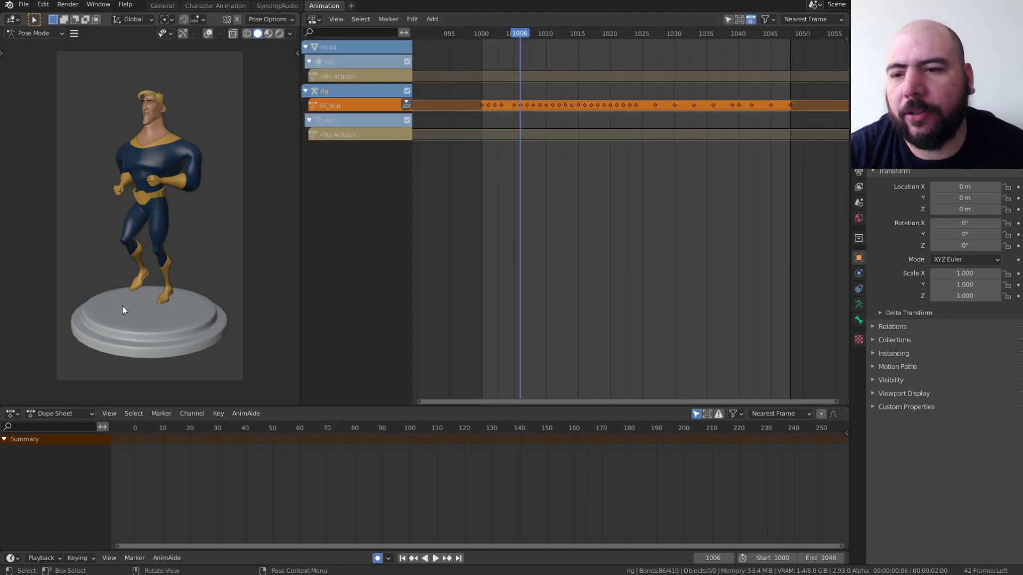
pyautogui.press('space')
pyautogui.press('space')
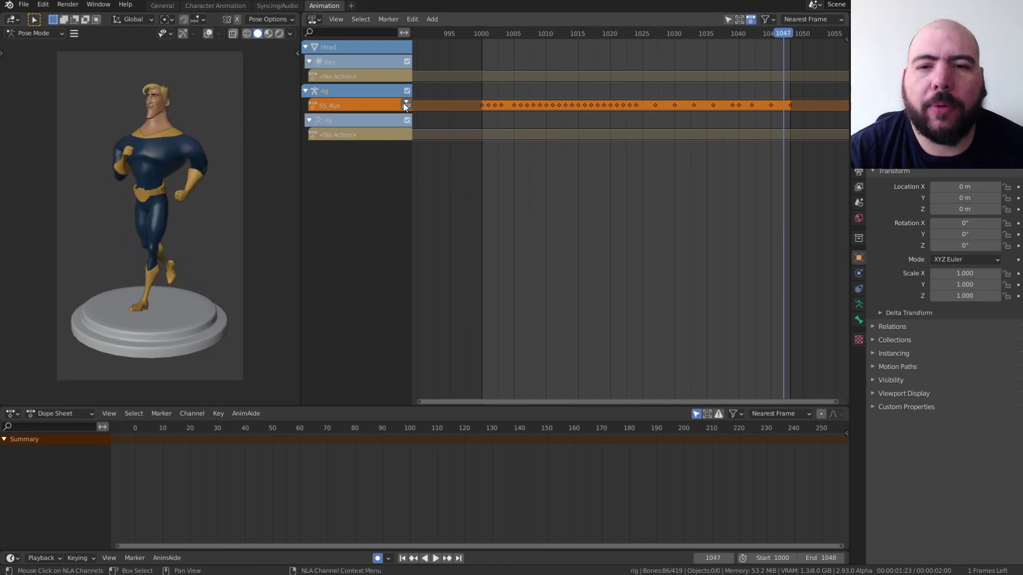
# Push SS_Run down into an NLA strip, keep it at frames 1000–1048, and play it back
pyautogui.click(406, 104)
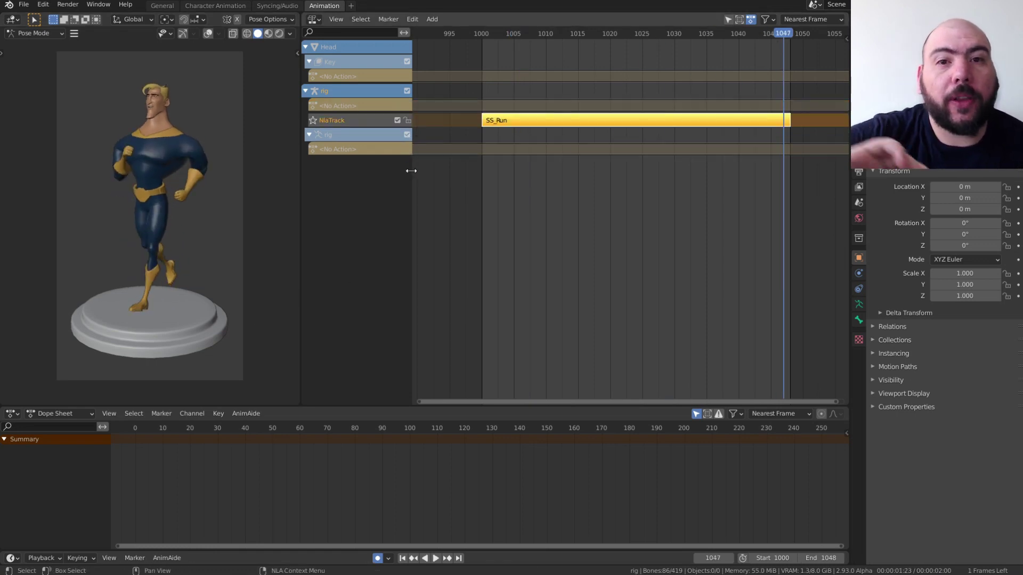
pyautogui.press('space')
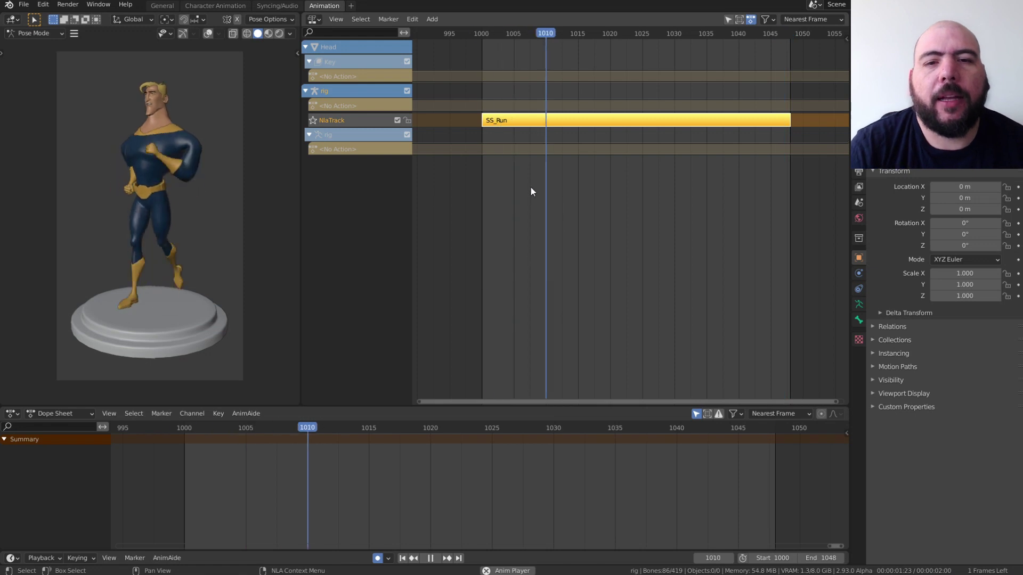
pyautogui.press('space')
pyautogui.press('g')
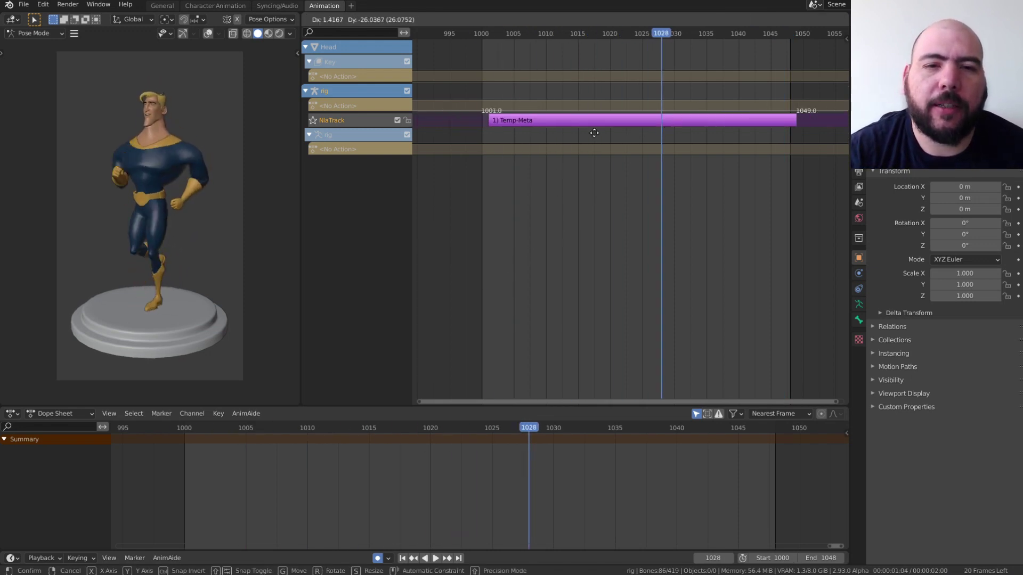
pyautogui.click(622, 133)
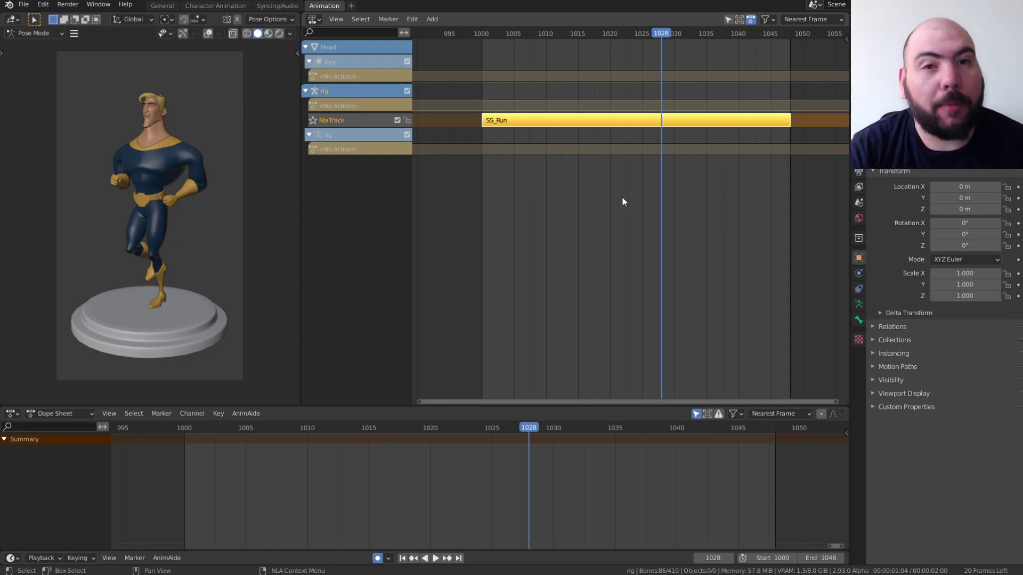
pyautogui.press('space')
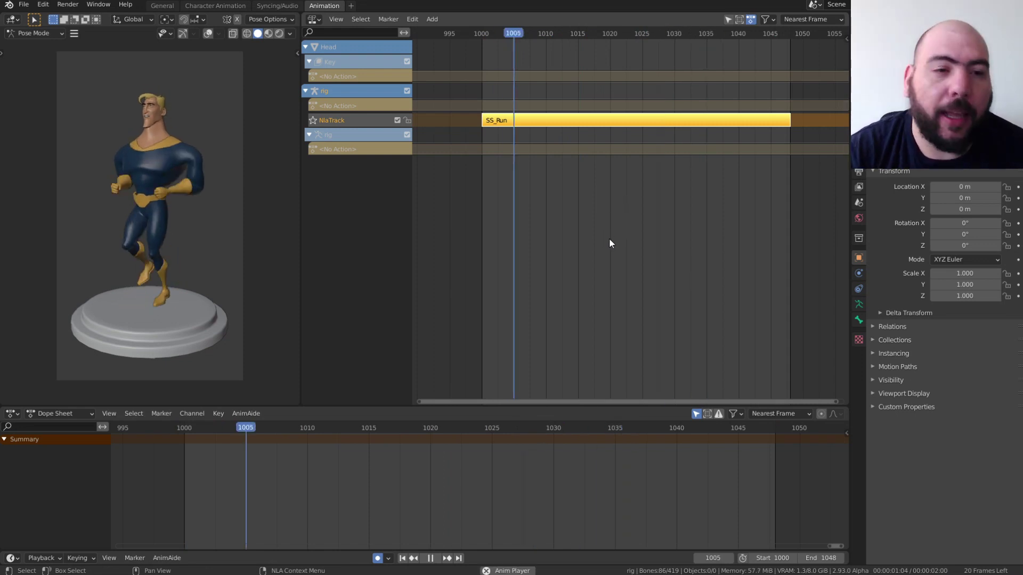
pyautogui.press('space')
# Show the NLA sidebar's Strip settings with Action Clip expanded and Repeat kept at 1
pyautogui.press('n')
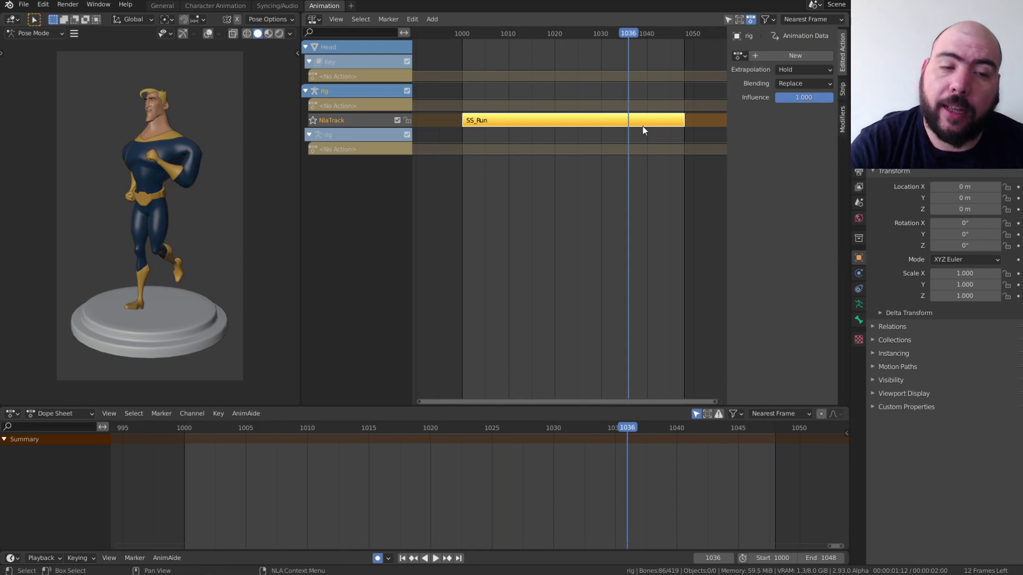
pyautogui.click(841, 95)
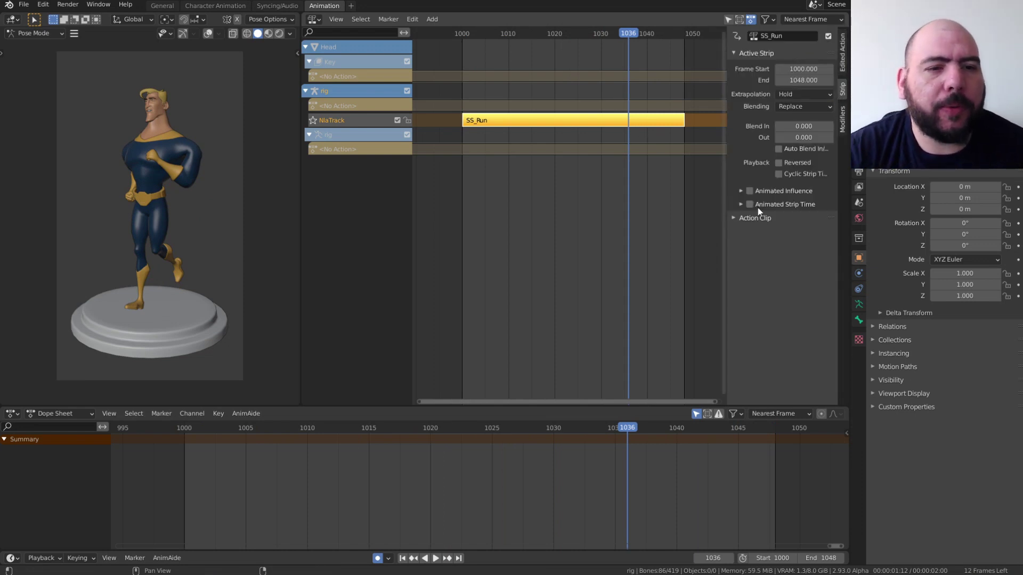
pyautogui.click(763, 219)
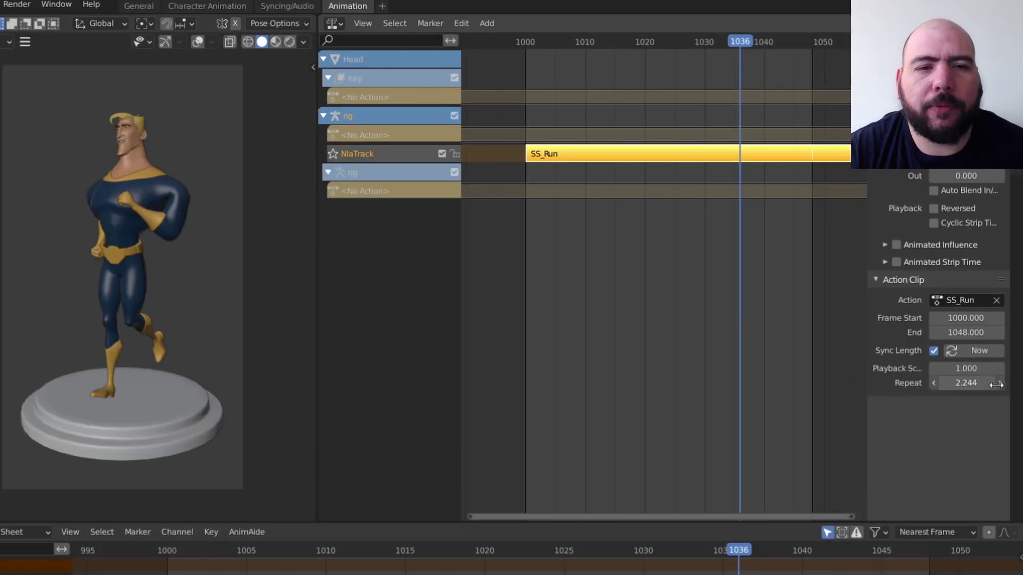
pyautogui.hotkey('ctrl', 'z')
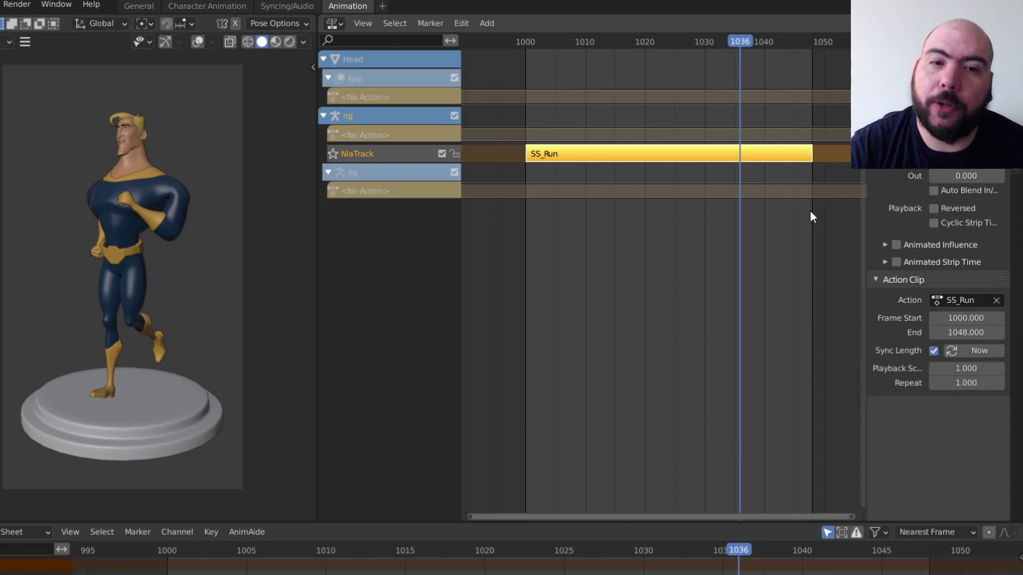
pyautogui.moveTo(864, 350); pyautogui.dragTo(806, 353)
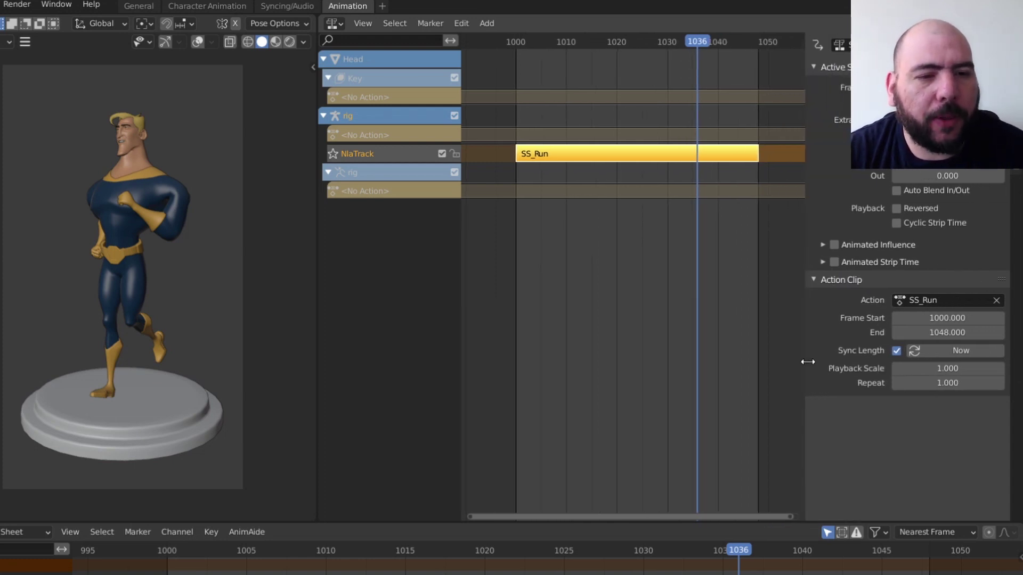
# Set the SS_Run strip's Playback Scale to 0.5 and play the faster run cycle
pyautogui.click(945, 371)
pyautogui.write('1.0')
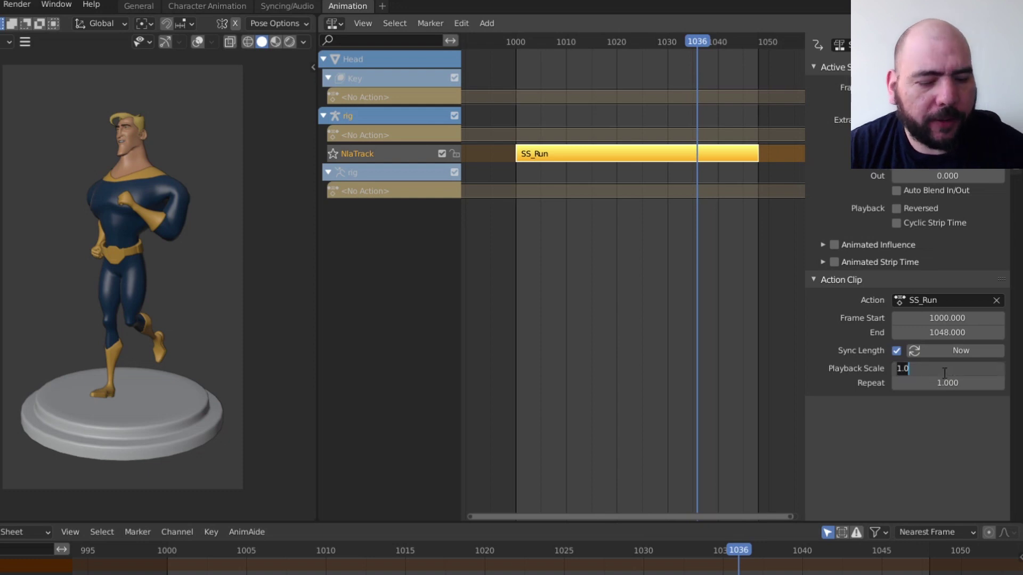
pyautogui.press('Return')
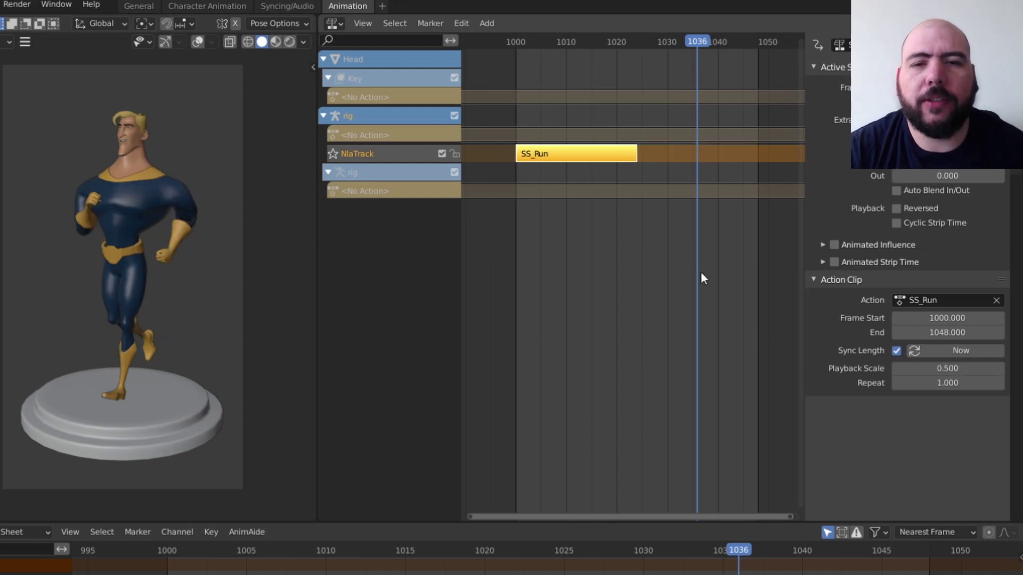
pyautogui.click(533, 37)
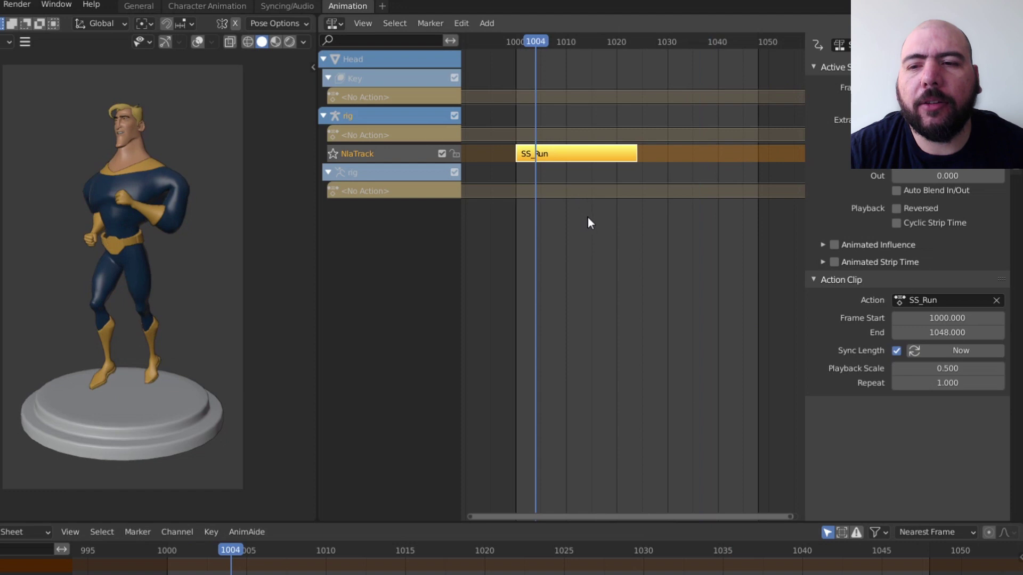
pyautogui.press('space')
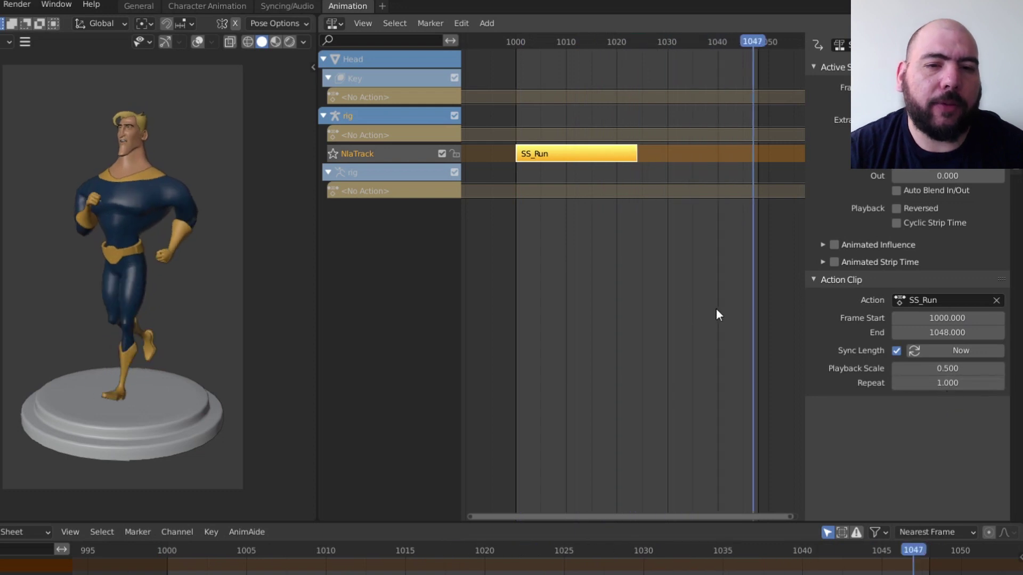
pyautogui.press('space')
pyautogui.click(794, 354)
pyautogui.click(595, 156)
# Set the SS_Run strip to repeat 10 times, zoom out, and lower its playback scale
pyautogui.click(933, 382)
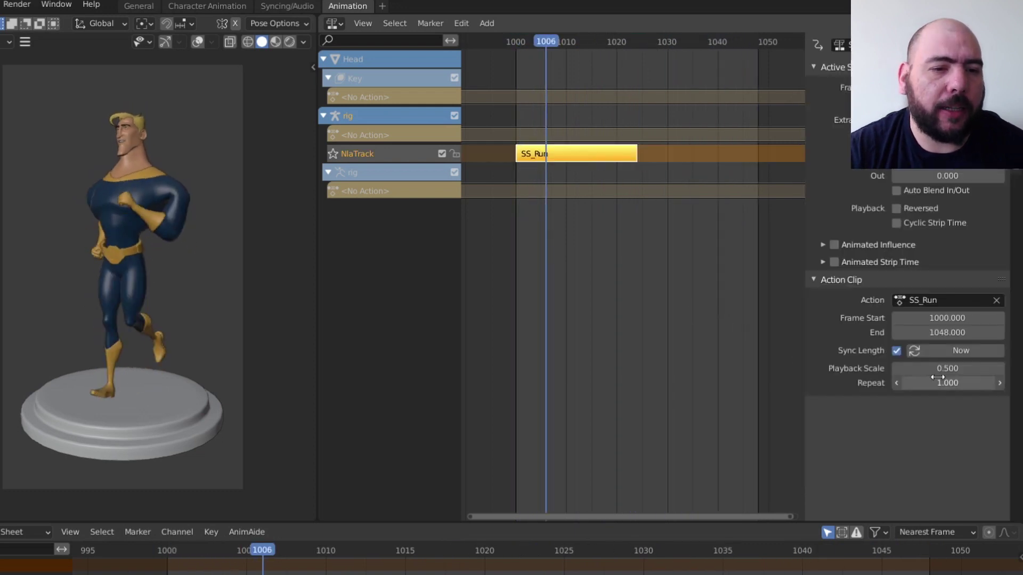
pyautogui.write('0')
pyautogui.press('Return')
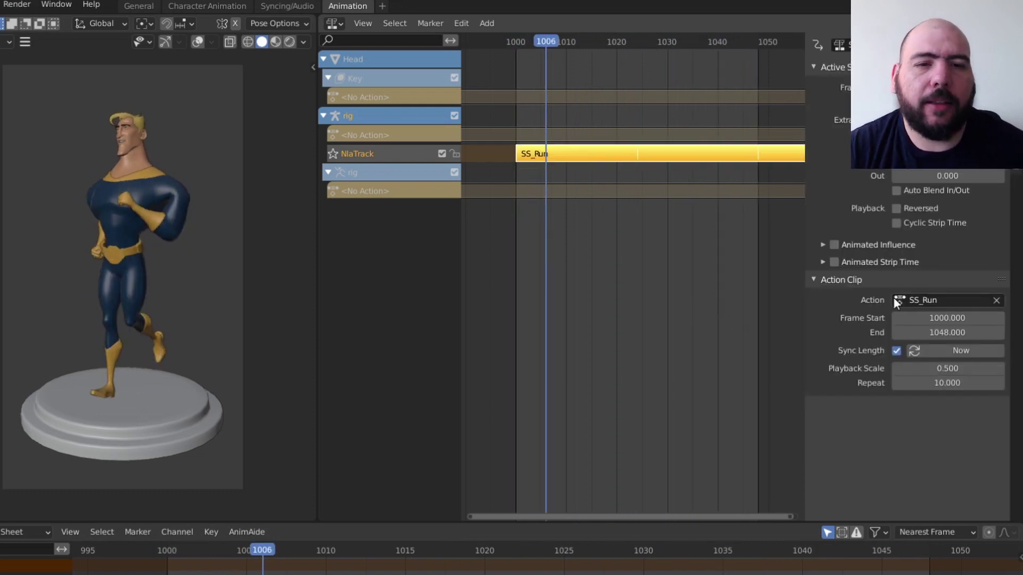
pyautogui.keyDown('ctrl'); pyautogui.moveTo(580, 302); pyautogui.dragTo(621, 326, button='middle'); pyautogui.keyUp('ctrl')
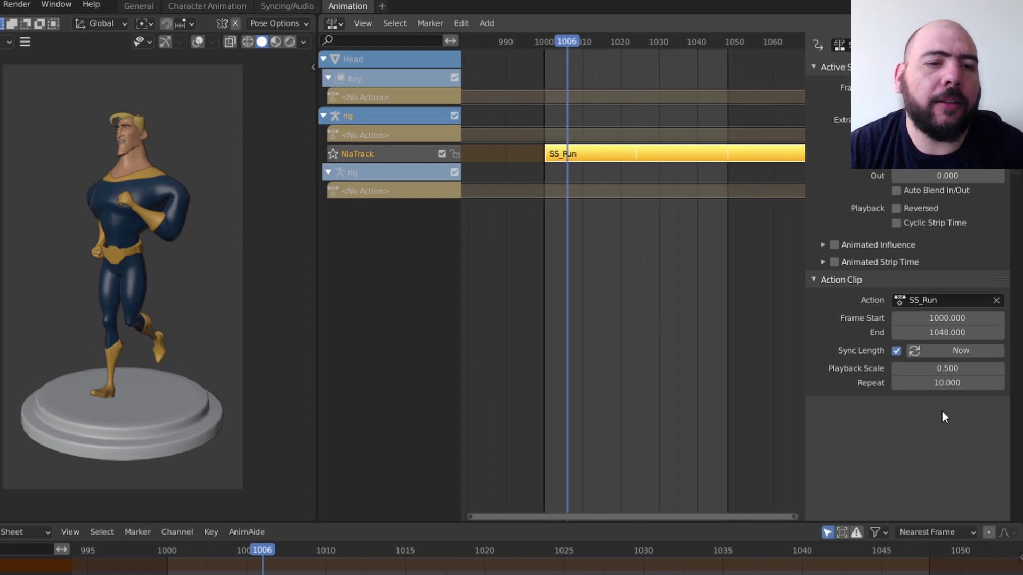
pyautogui.moveTo(926, 371)
pyautogui.mouseDown()
pyautogui.moveTo(900, 378)
pyautogui.moveTo(911, 378)
pyautogui.mouseUp()
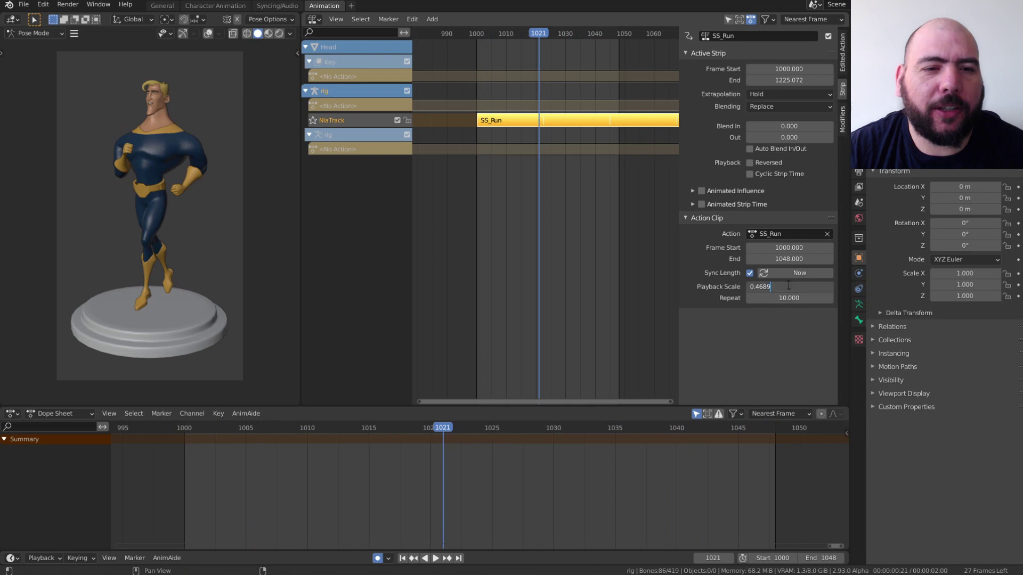
# Preview playback scale 0.581, then reset the SS_Run strip's playback scale to 1.000
pyautogui.moveTo(781, 281); pyautogui.dragTo(742, 356)
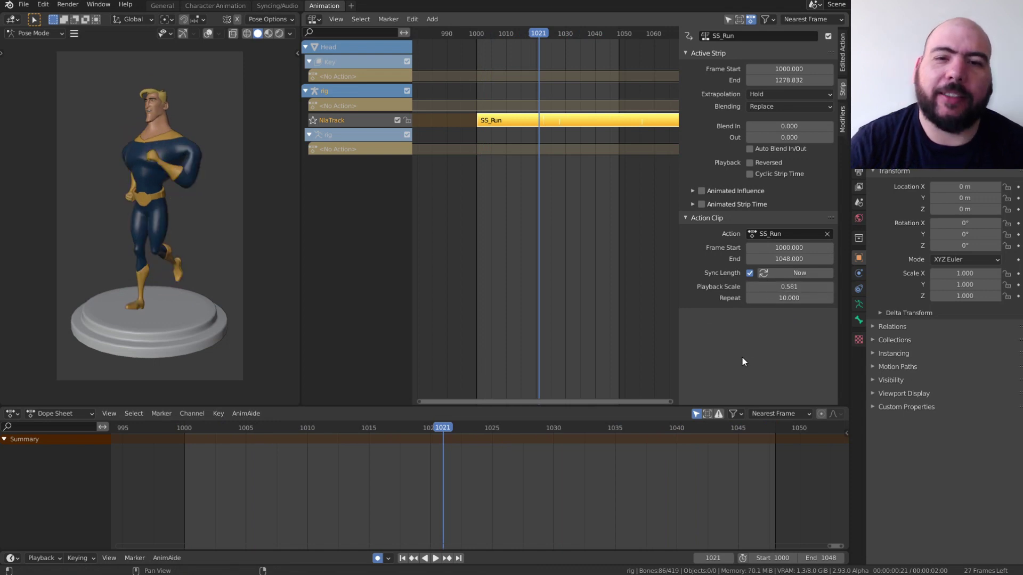
pyautogui.press('space')
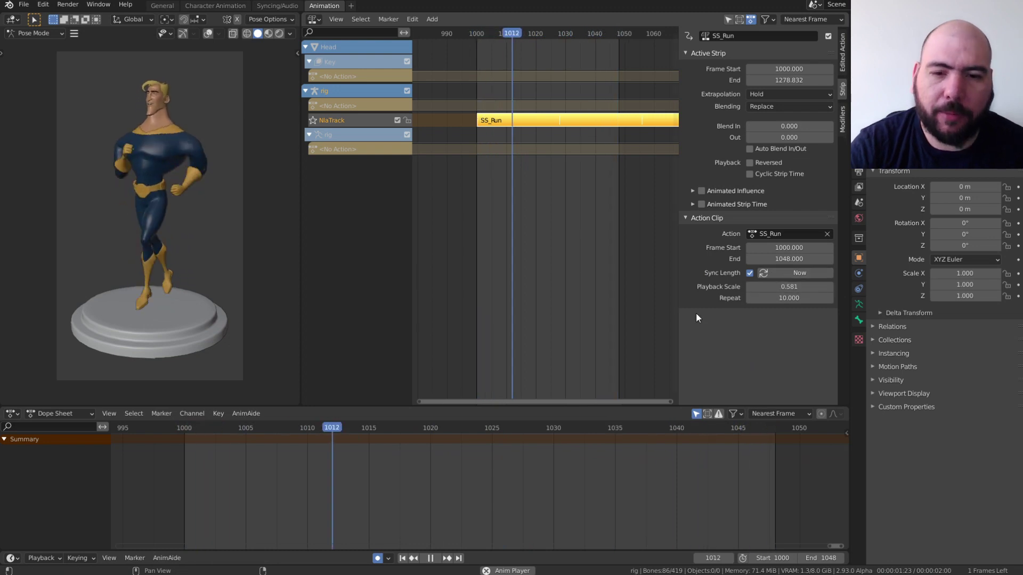
pyautogui.press('space')
pyautogui.press('i')
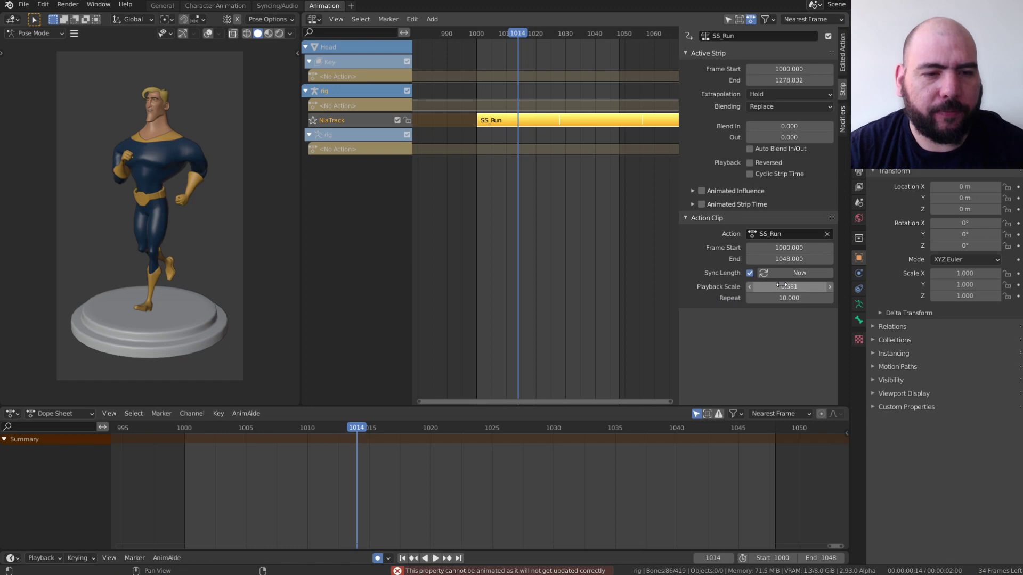
pyautogui.press('Return')
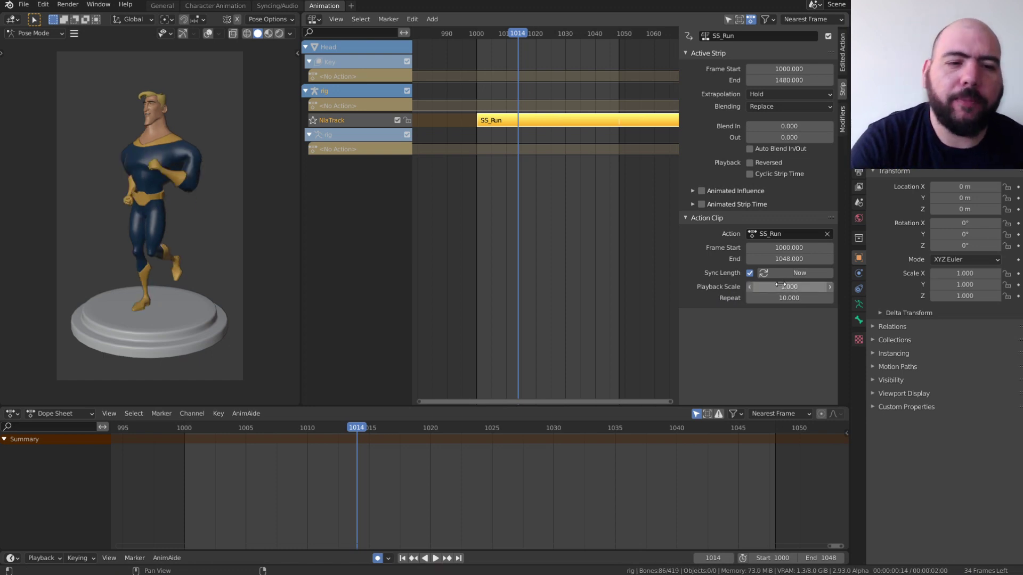
# Show the rig's control widgets, select the root control, and expand the rig's Custom Properties
pyautogui.hotkey('shift', 'alt', 'z')
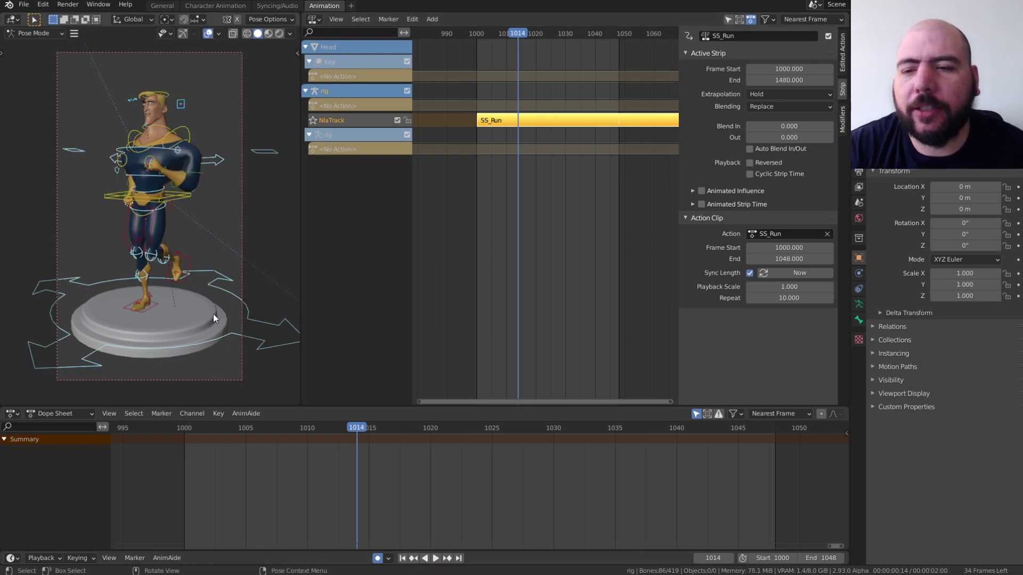
pyautogui.click(247, 304)
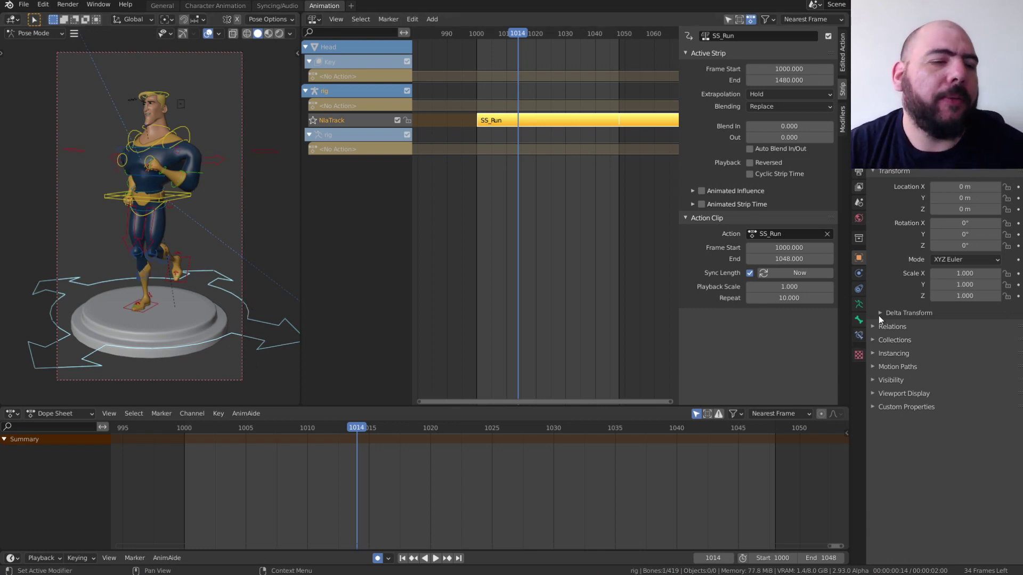
pyautogui.click(859, 321)
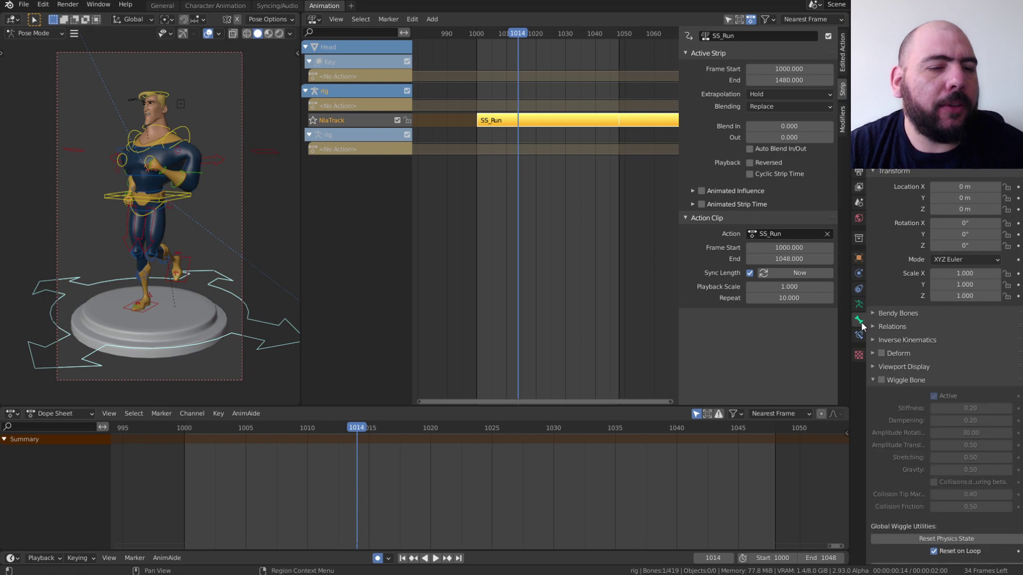
pyautogui.click(858, 259)
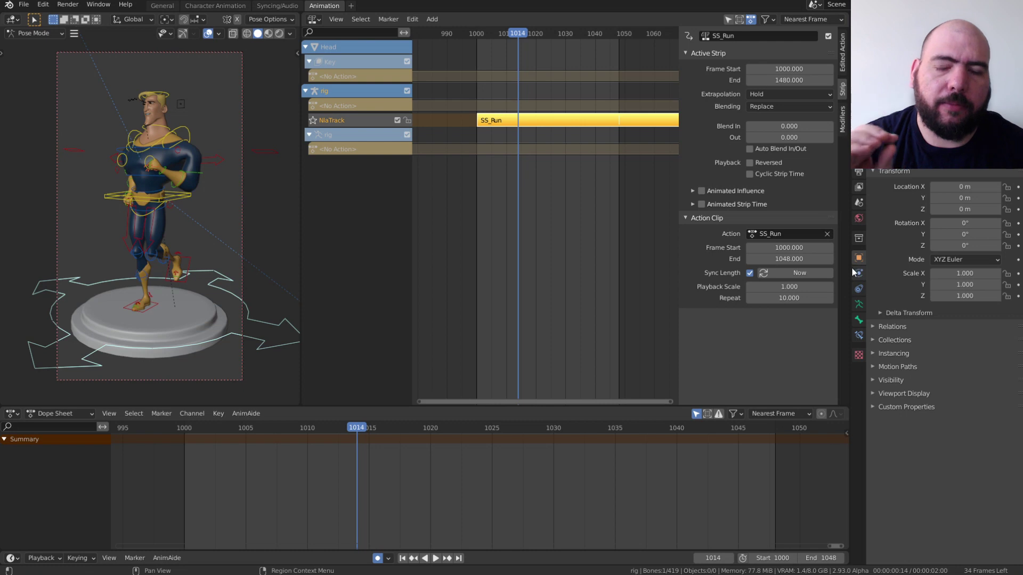
pyautogui.click(900, 407)
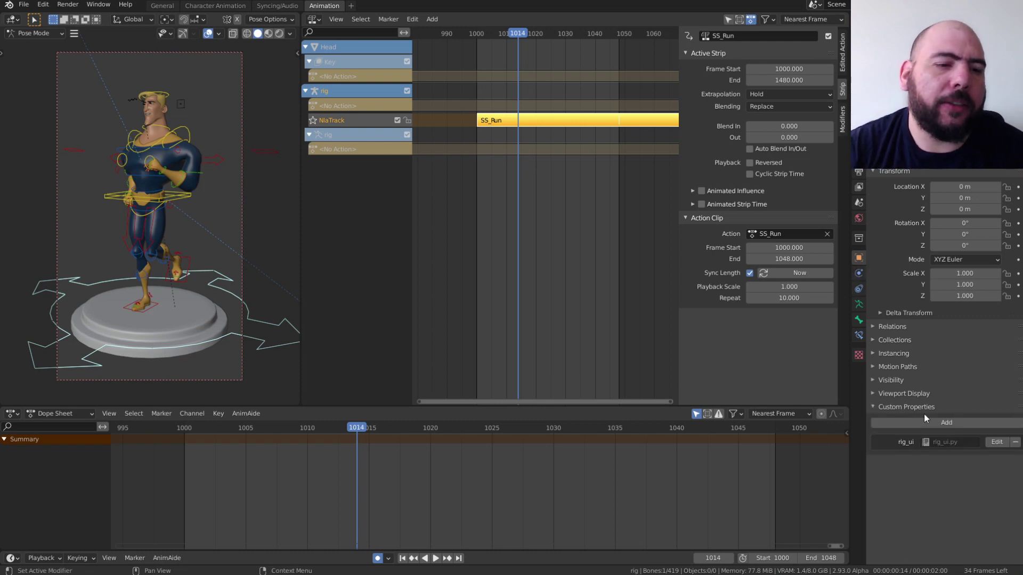
# Add a rig custom property named 'speed' with value 1.0 and a maximum of 10
pyautogui.click(951, 423)
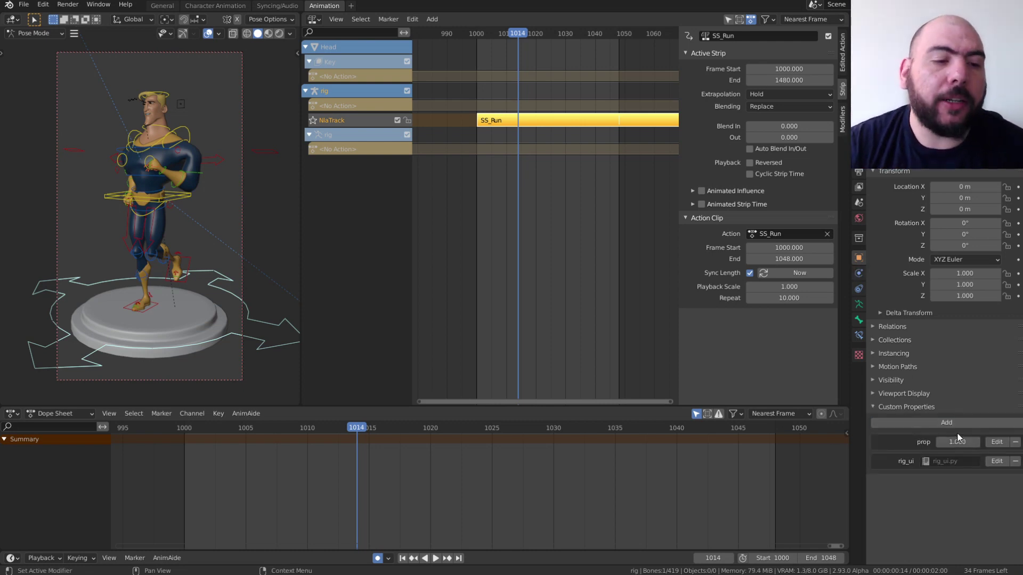
pyautogui.click(996, 442)
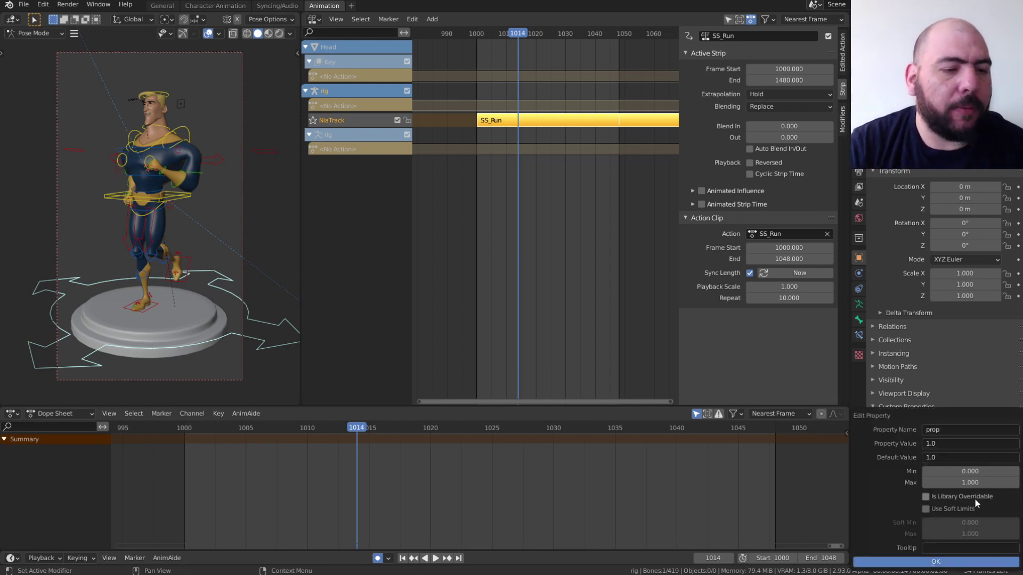
pyautogui.click(940, 430)
pyautogui.write('sp')
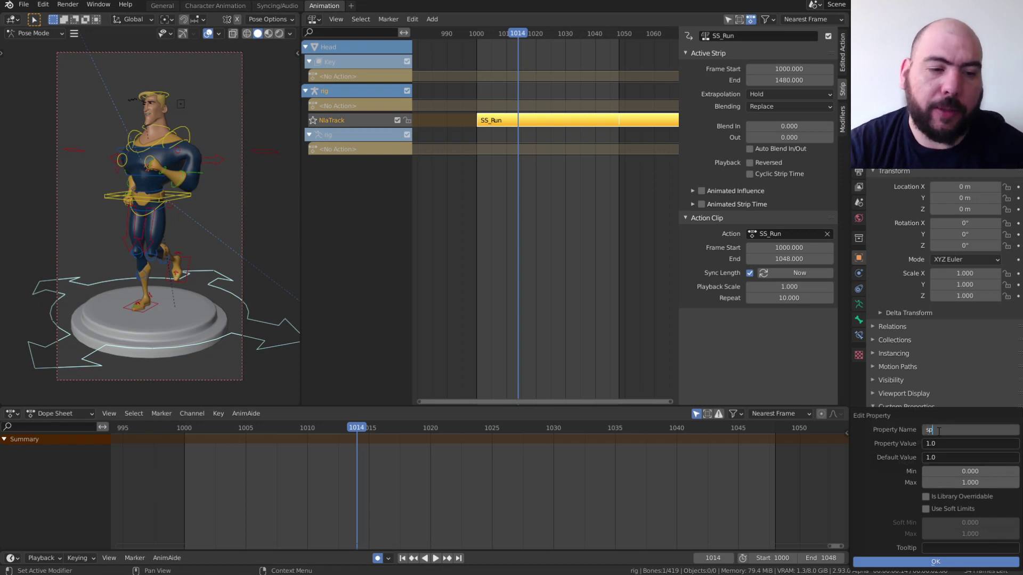
pyautogui.write('eed')
pyautogui.press('Return')
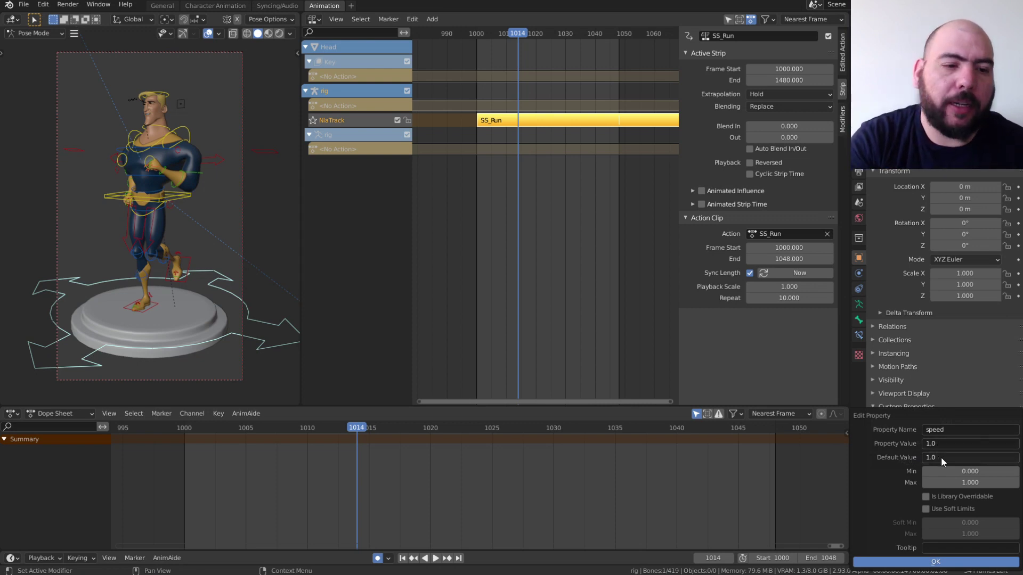
pyautogui.click(933, 444)
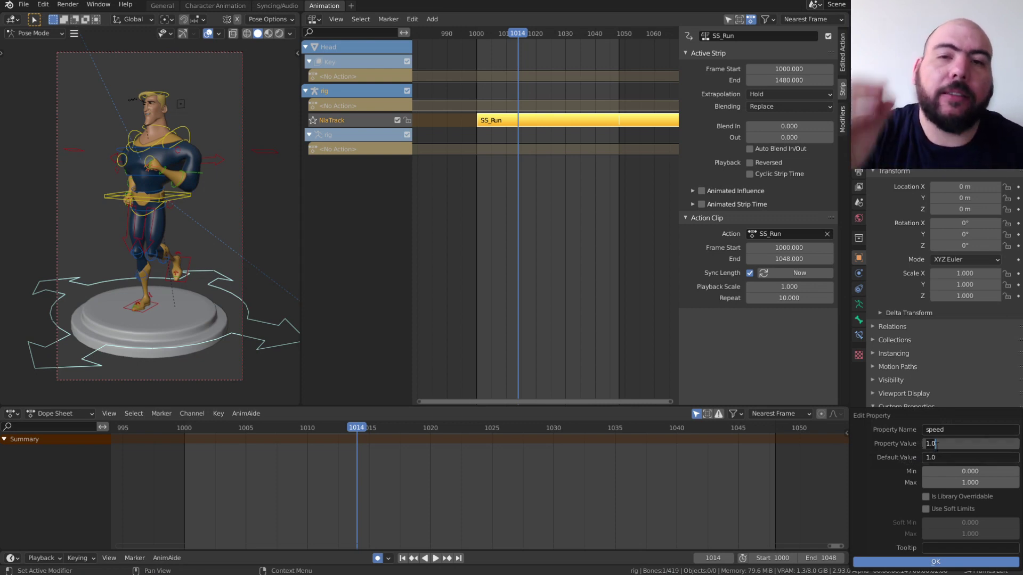
pyautogui.press('Return')
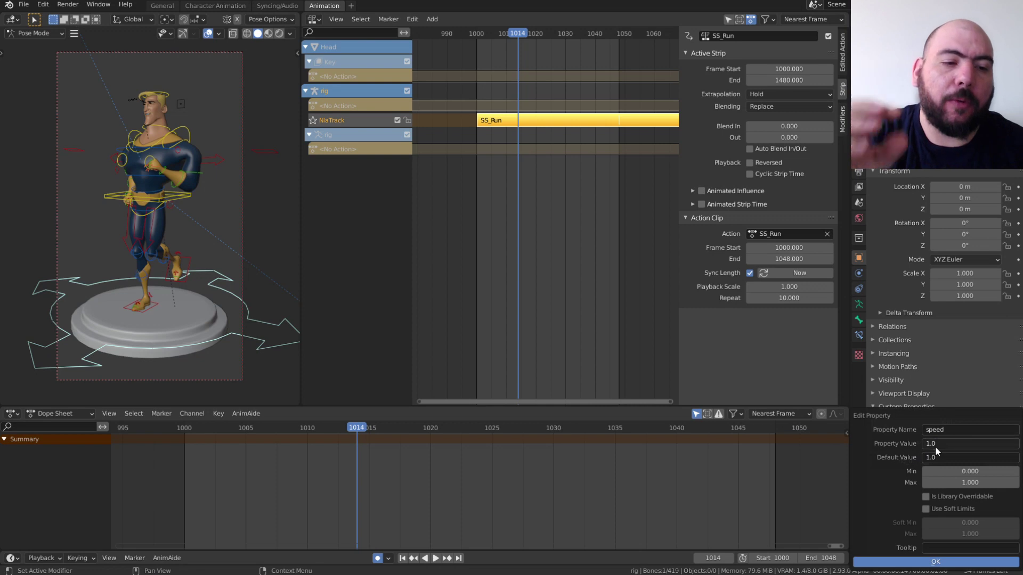
pyautogui.click(954, 479)
pyautogui.write('10')
pyautogui.press('Return')
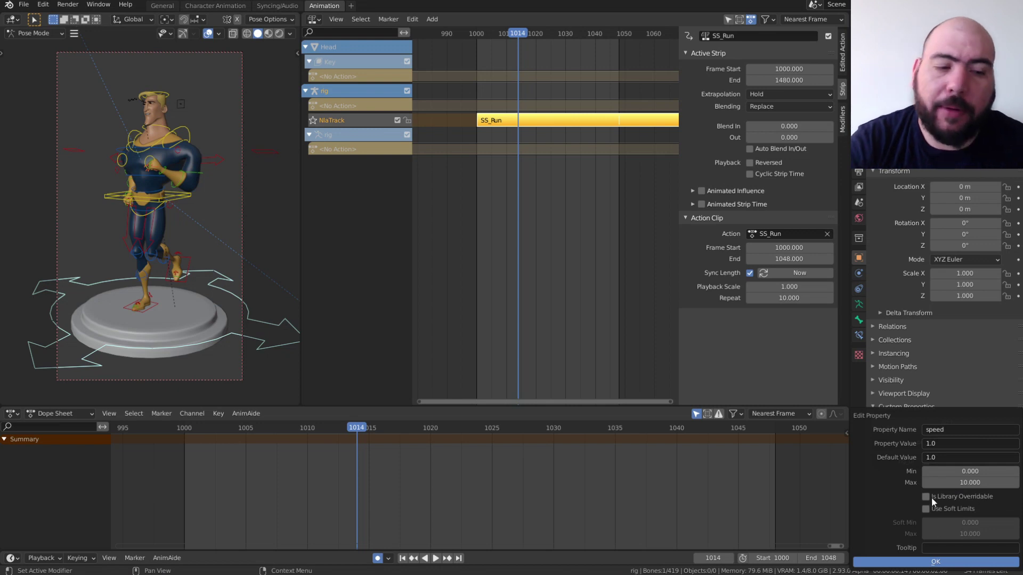
pyautogui.click(945, 564)
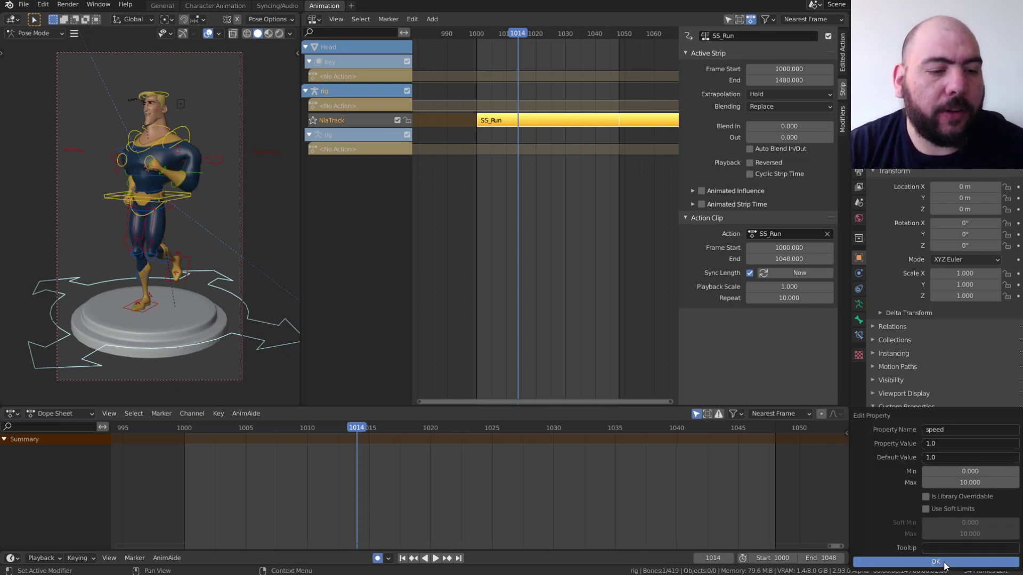
# Drag speed through test values down to 0.080 and the strip's playback scale to 0.628
pyautogui.moveTo(957, 461); pyautogui.dragTo(946, 461)
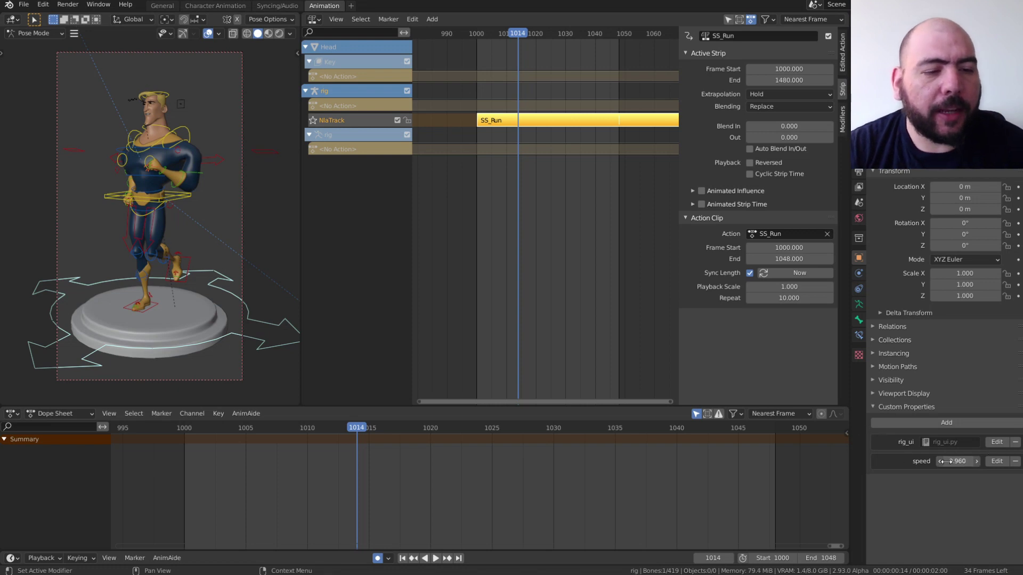
pyautogui.moveTo(842, 483); pyautogui.dragTo(982, 483)
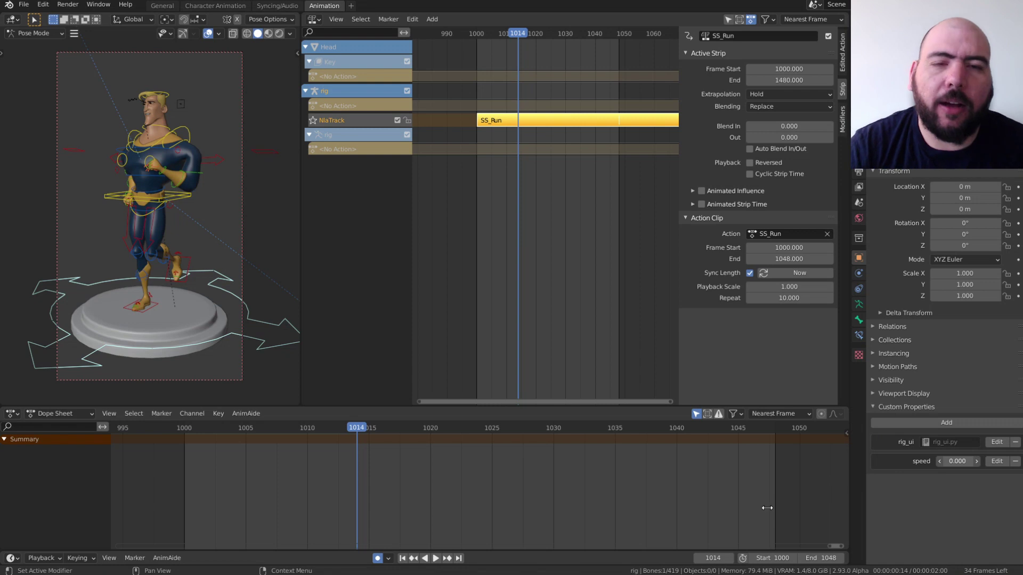
pyautogui.moveTo(767, 508); pyautogui.dragTo(803, 498)
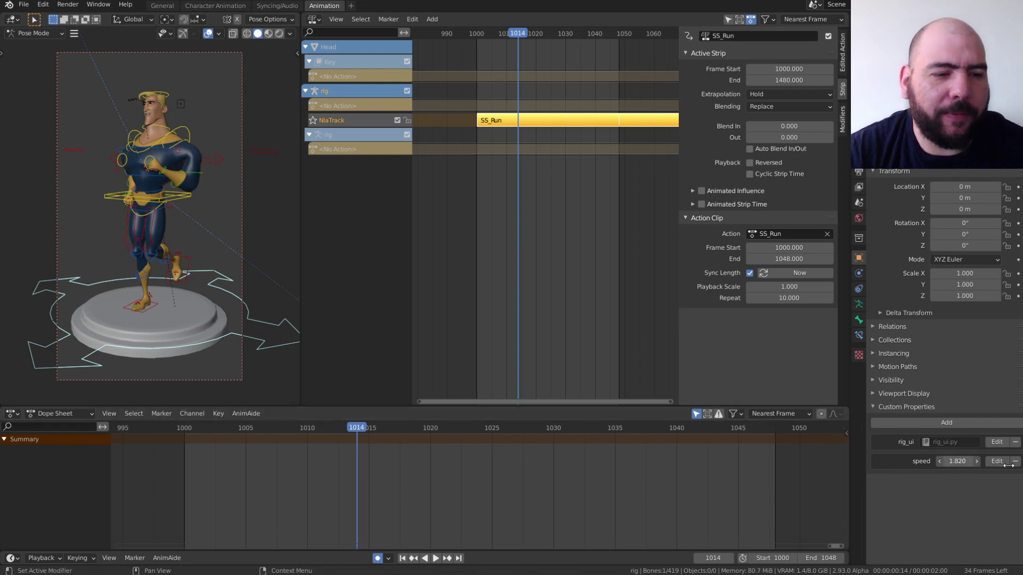
pyautogui.moveTo(1008, 466); pyautogui.dragTo(803, 490)
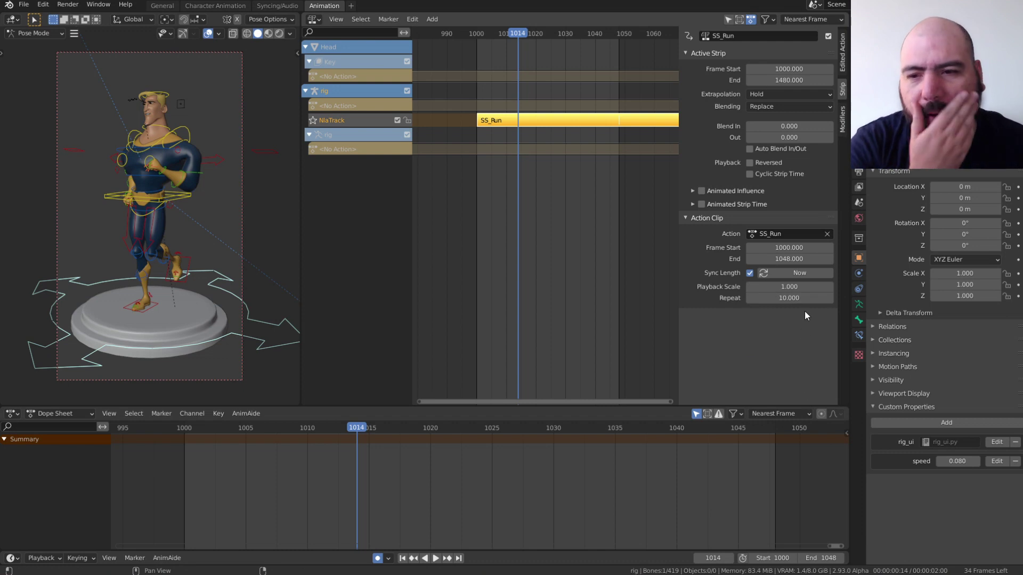
pyautogui.moveTo(799, 287); pyautogui.dragTo(781, 289)
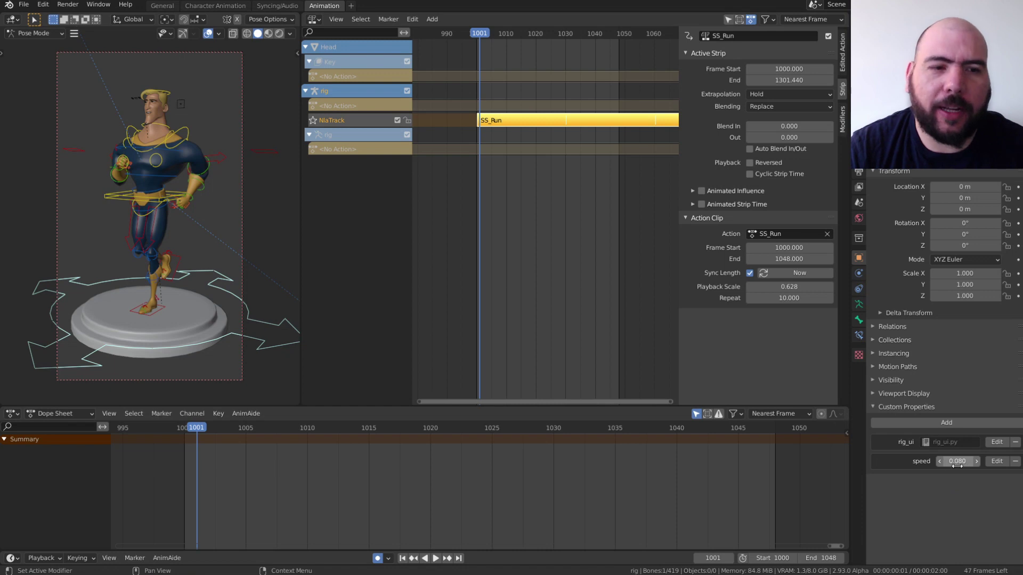
pyautogui.rightClick(957, 461)
# Copy speed as a new driver, paste it onto Playback Scale, and test with speed 0.060
pyautogui.click(956, 464)
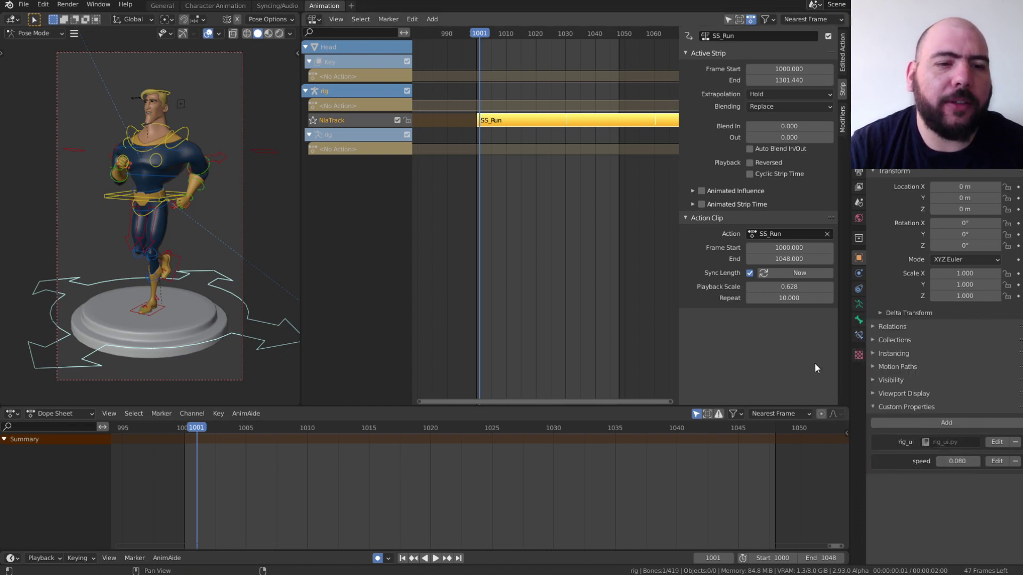
pyautogui.rightClick(785, 286)
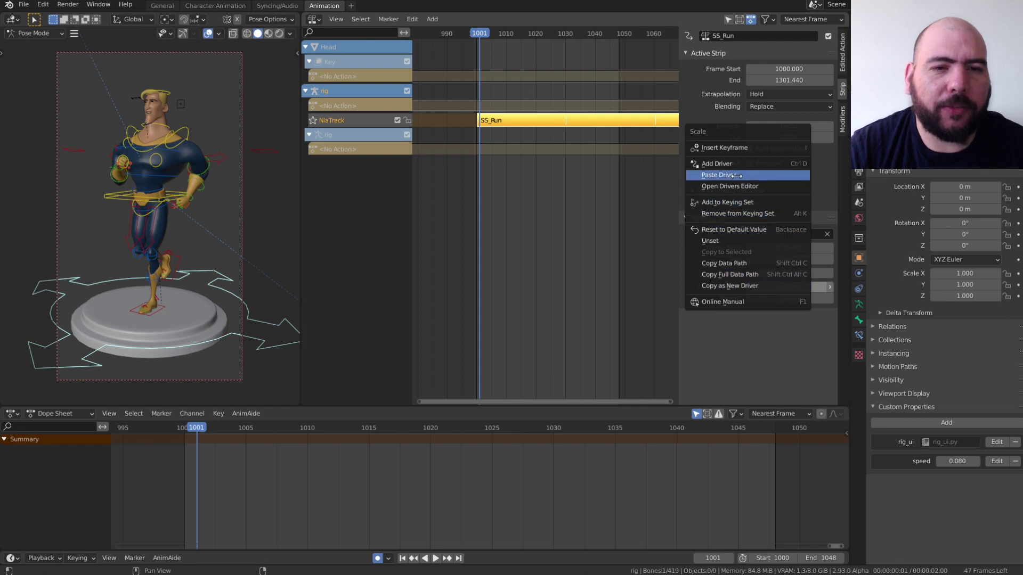
pyautogui.click(719, 176)
pyautogui.moveTo(956, 461)
pyautogui.mouseDown()
pyautogui.moveTo(967, 463)
pyautogui.moveTo(954, 464)
pyautogui.mouseUp()
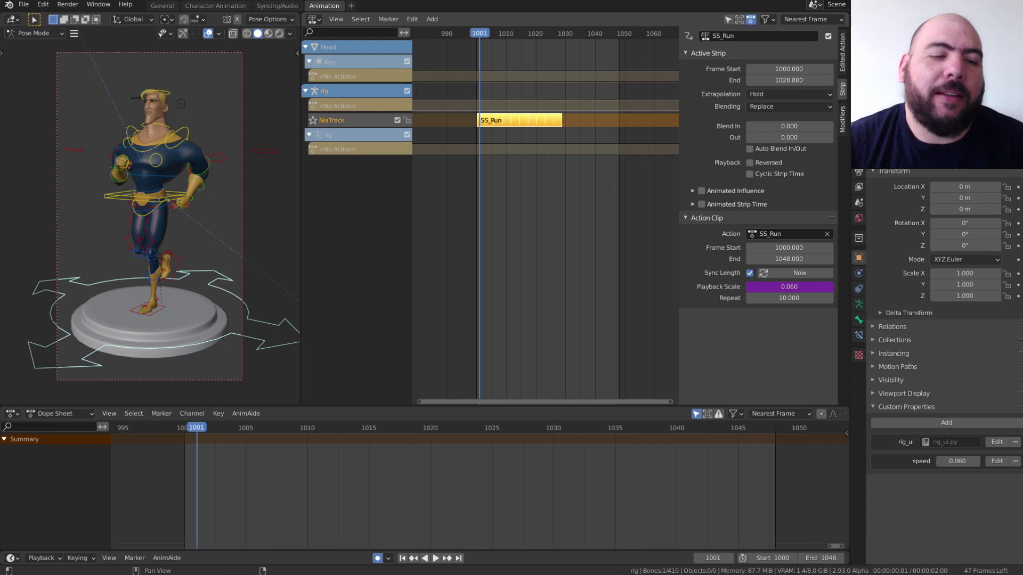
# Keyframe speed at frame 1000 and set its value to 1
pyautogui.press('i')
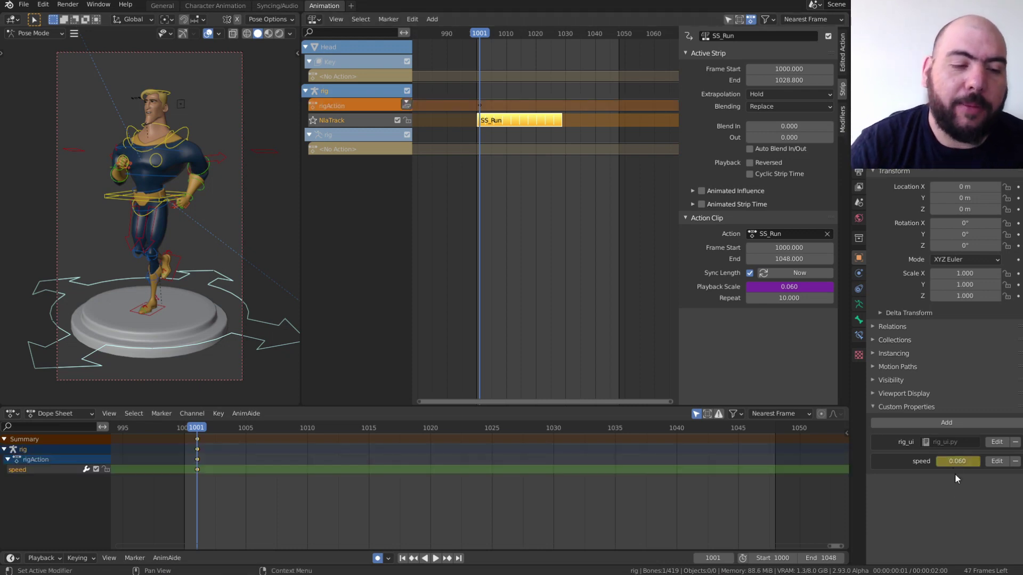
pyautogui.click(235, 462)
pyautogui.moveTo(197, 446); pyautogui.dragTo(184, 432)
pyautogui.click(185, 430)
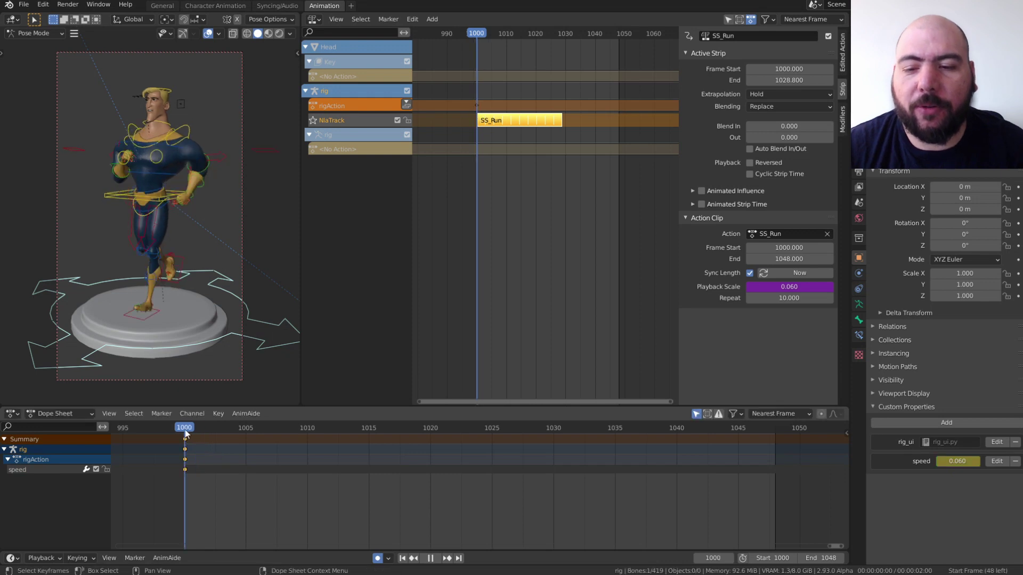
pyautogui.click(958, 462)
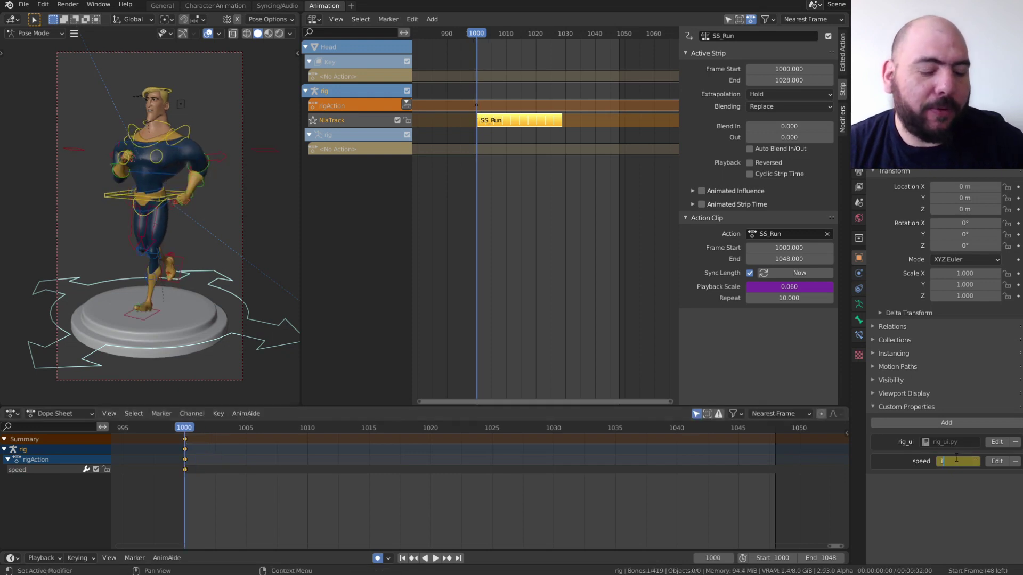
pyautogui.write('1')
pyautogui.press('Return')
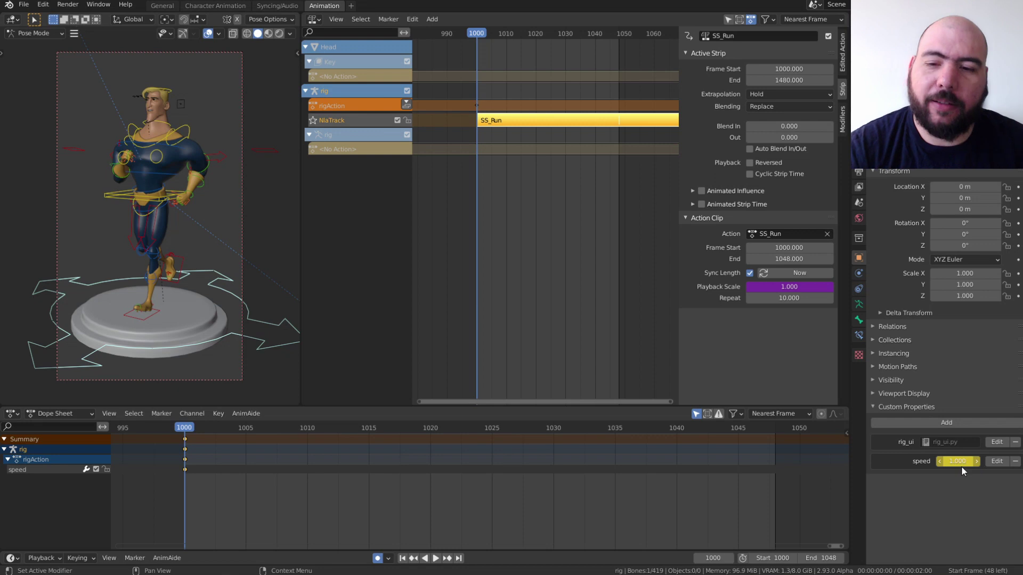
# Key speed at 0.5 on frame 1048, then scrub back and play the slowing run
pyautogui.press('space')
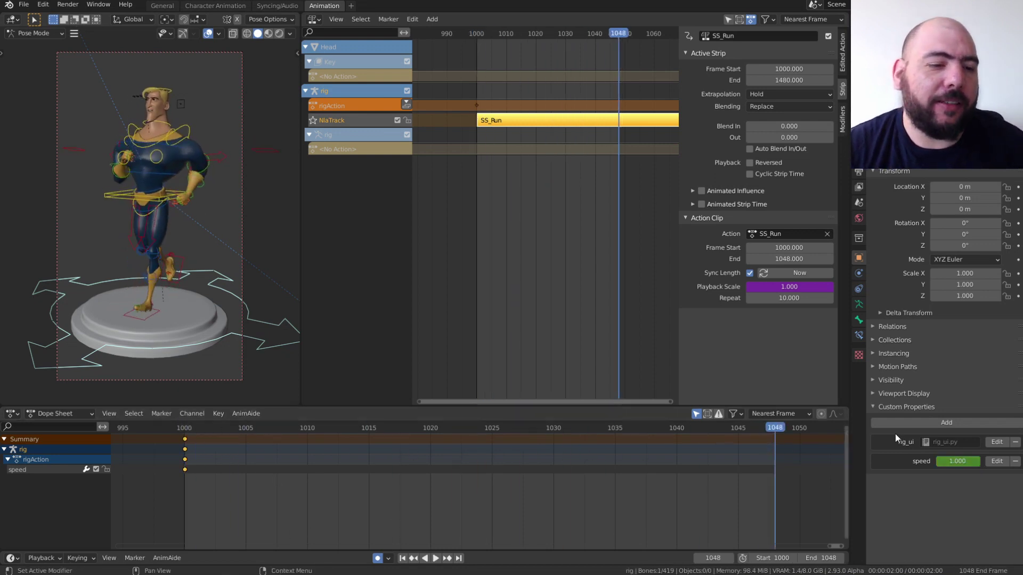
pyautogui.click(953, 461)
pyautogui.write('1.0')
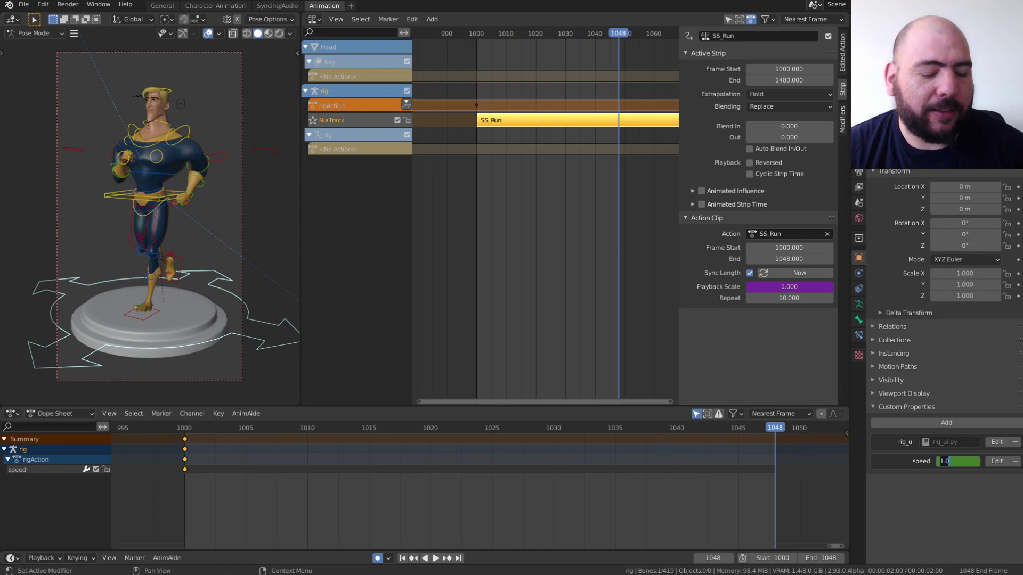
pyautogui.write('5.0')
pyautogui.press('Return')
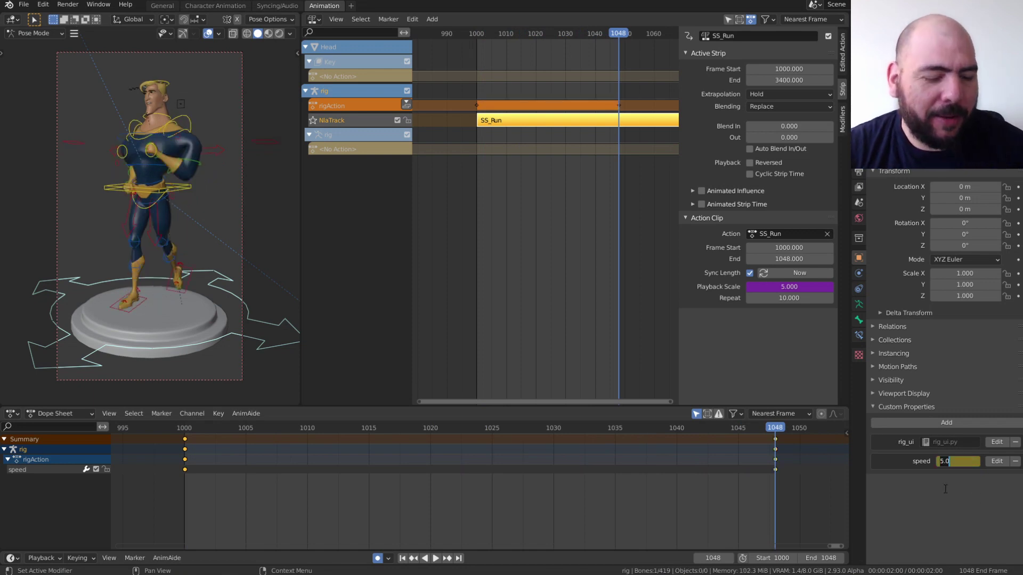
pyautogui.press('BackSpace')
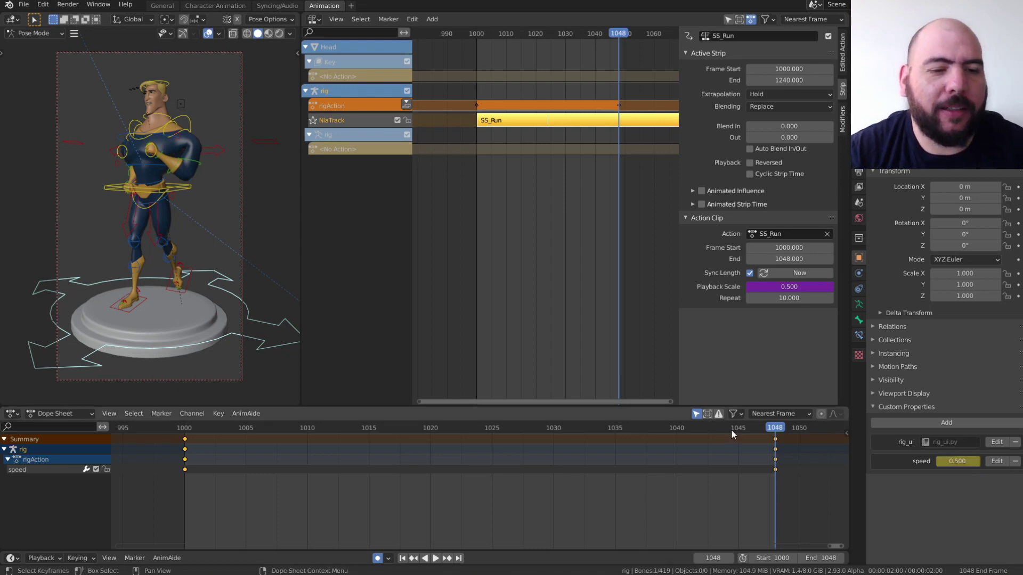
pyautogui.moveTo(731, 429); pyautogui.dragTo(114, 454)
pyautogui.press('space')
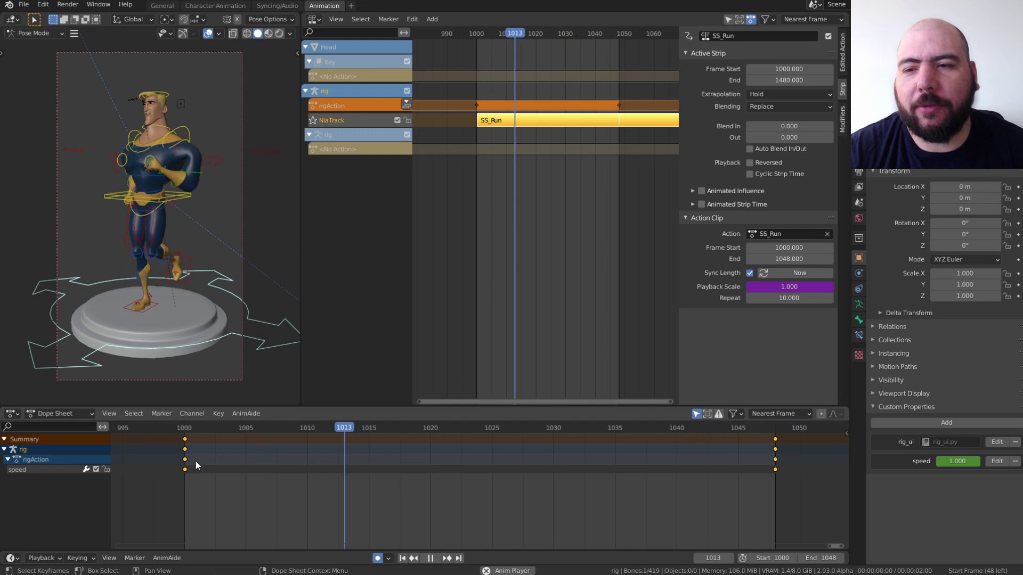
# Hide the viewport overlays and replay the run from frame 1025, watching it slow toward half speed
pyautogui.hotkey('shift', 'alt', 'z')
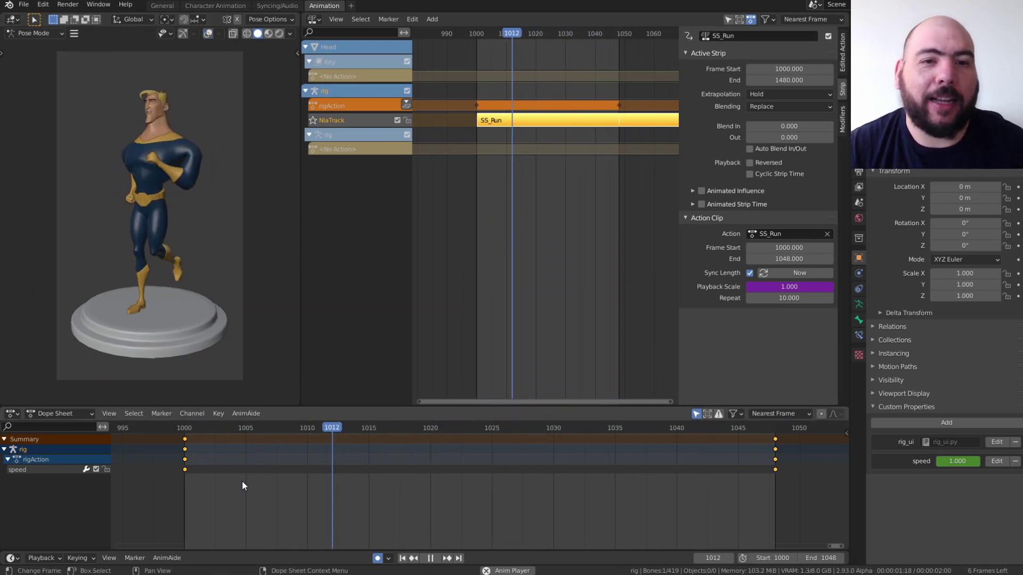
pyautogui.click(490, 430)
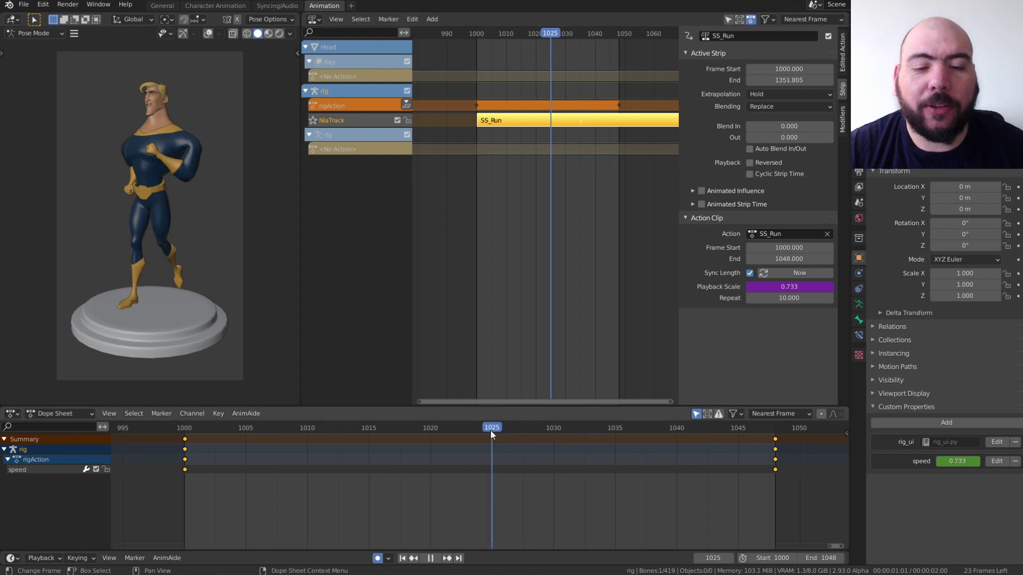
pyautogui.press('space')
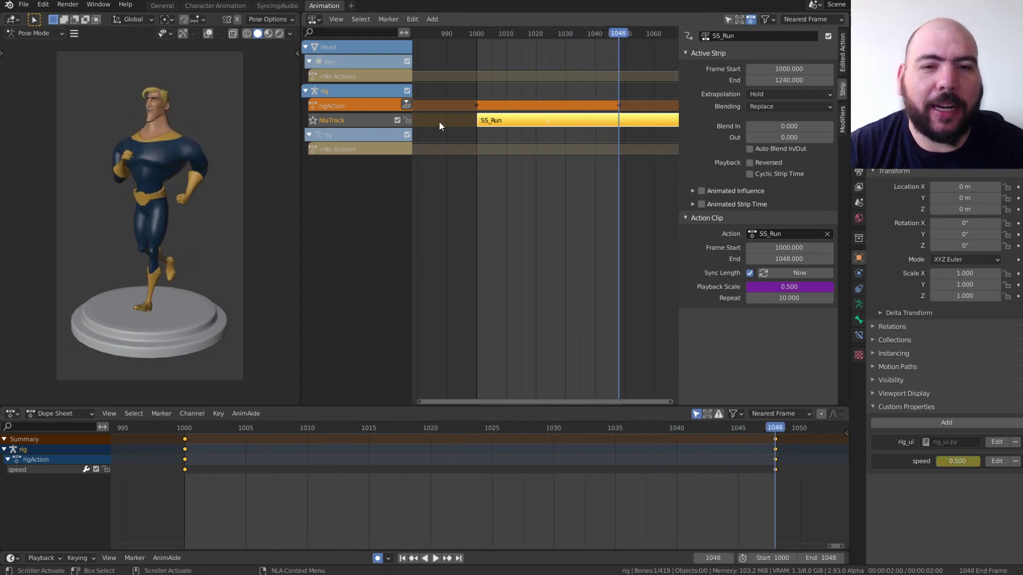
pyautogui.press('space')
pyautogui.moveTo(666, 447); pyautogui.dragTo(401, 439)
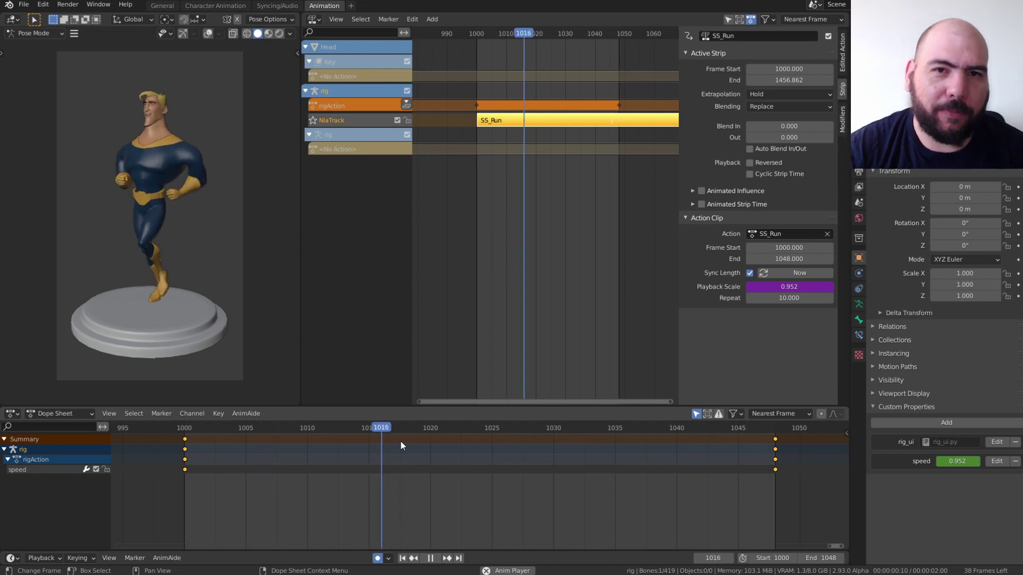
pyautogui.press('Escape')
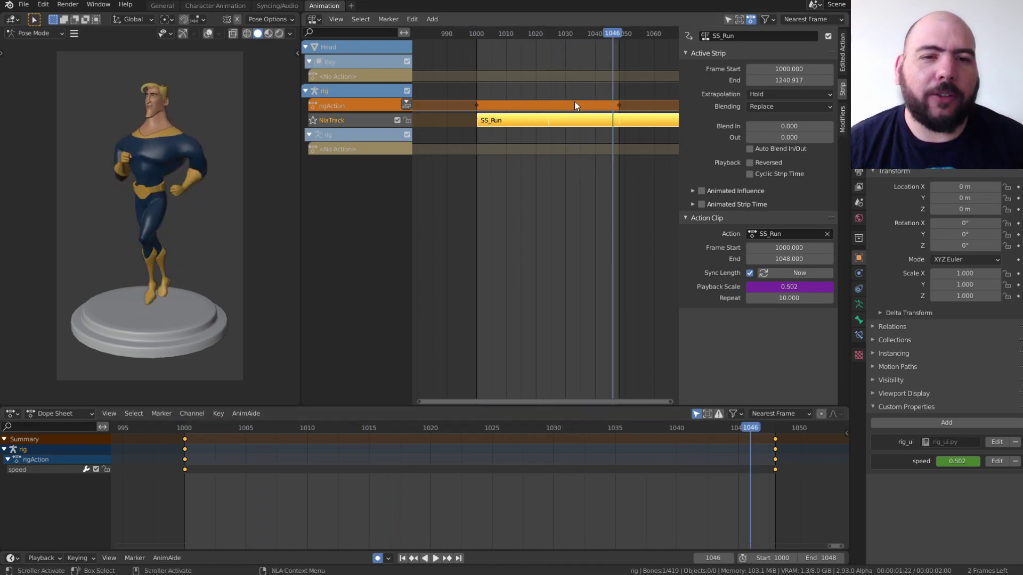
pyautogui.press('space')
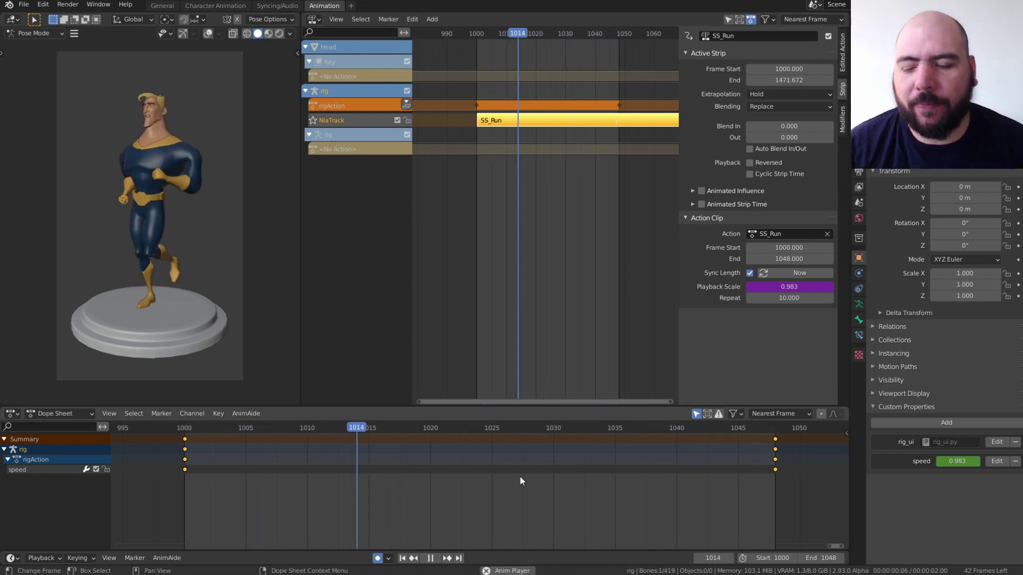
# Clear the speed property's keyframes and key speed at 1.0 on frame 1000
pyautogui.rightClick(957, 460)
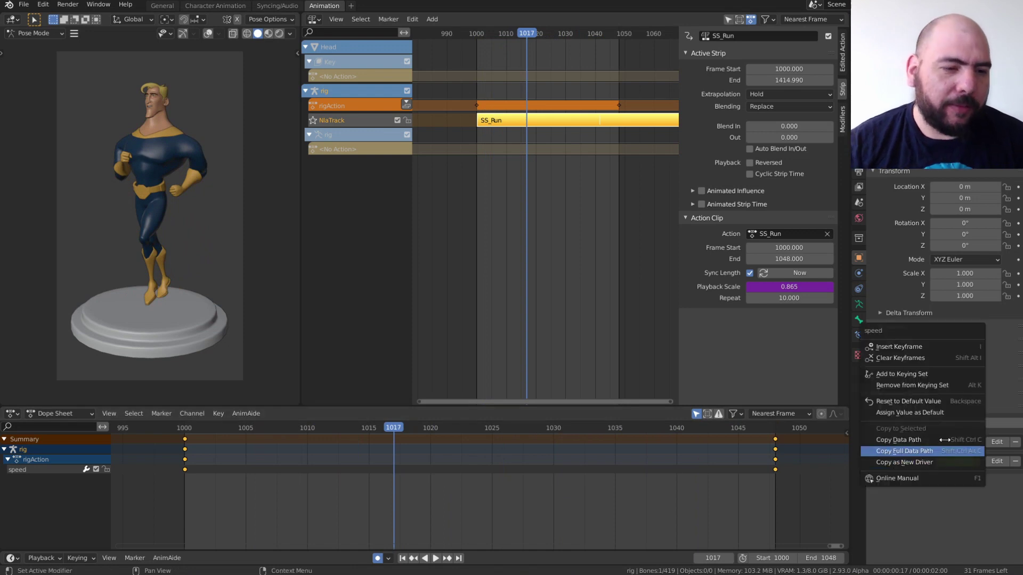
pyautogui.click(913, 359)
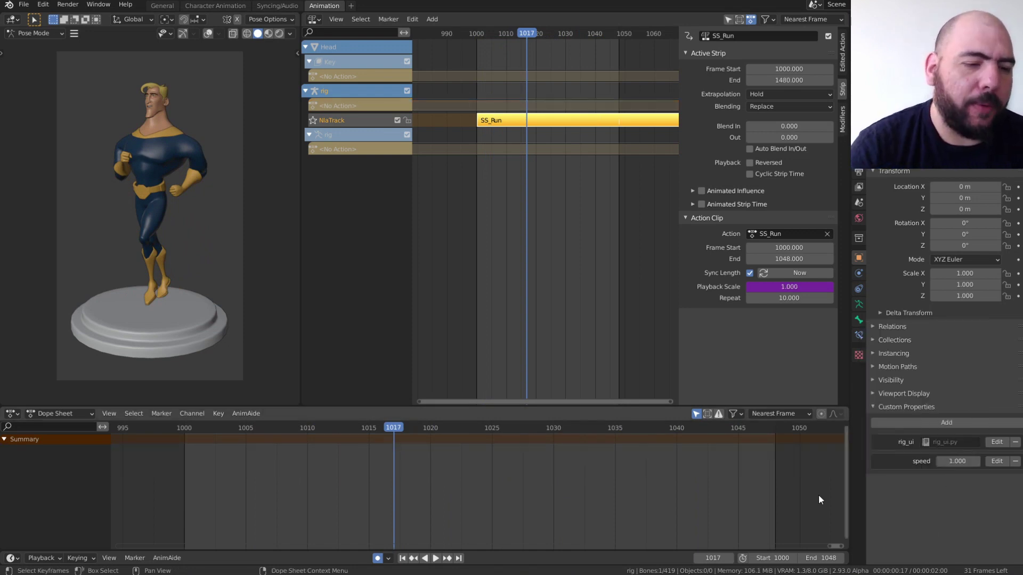
pyautogui.hotkey('shift', 'Left')
pyautogui.press('i')
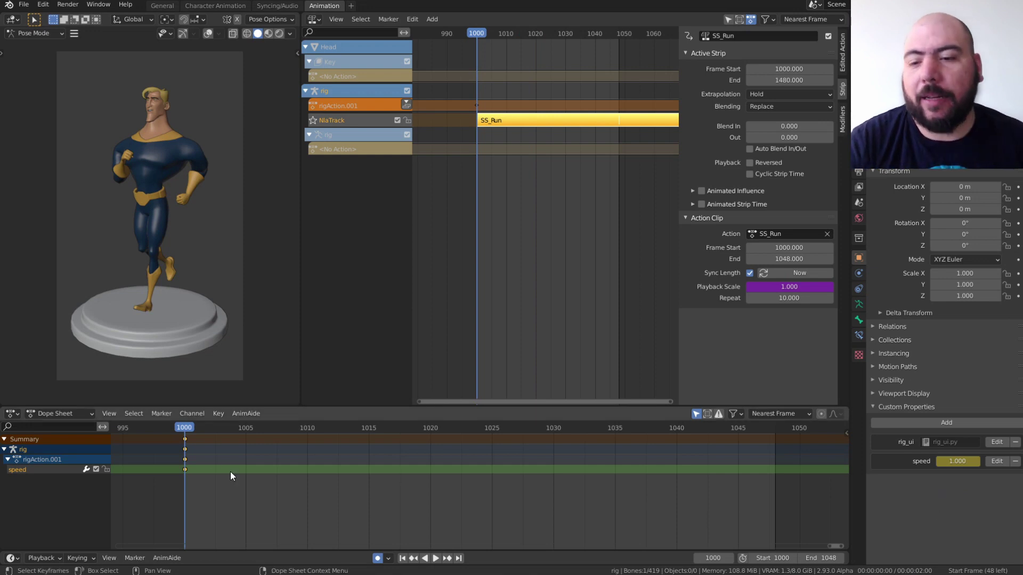
# Play forward, then set speed to 0.9 and key it at frame 1048
pyautogui.press('space')
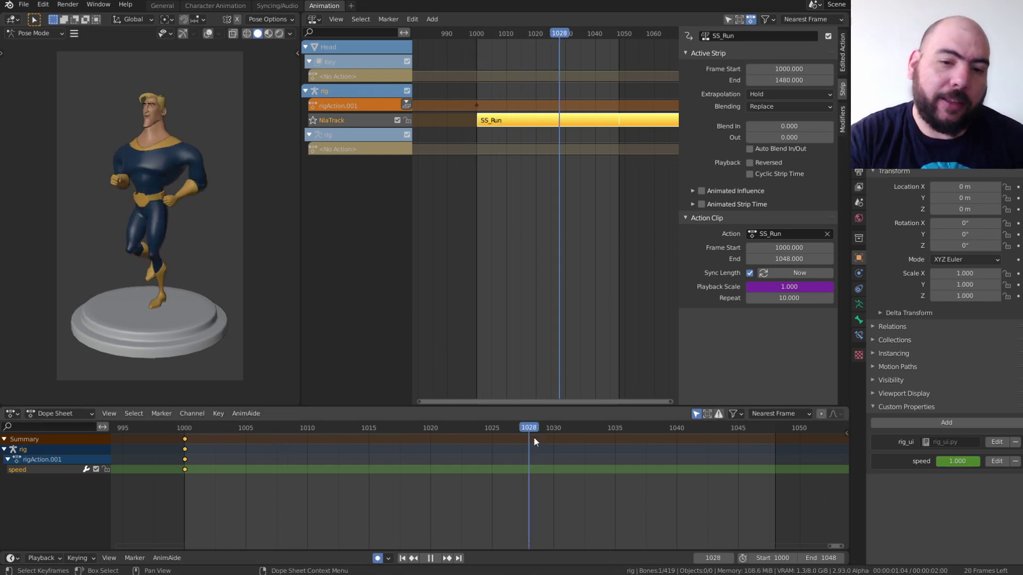
pyautogui.moveTo(502, 448)
pyautogui.mouseDown()
pyautogui.moveTo(438, 460)
pyautogui.moveTo(493, 452)
pyautogui.mouseUp()
pyautogui.press('space')
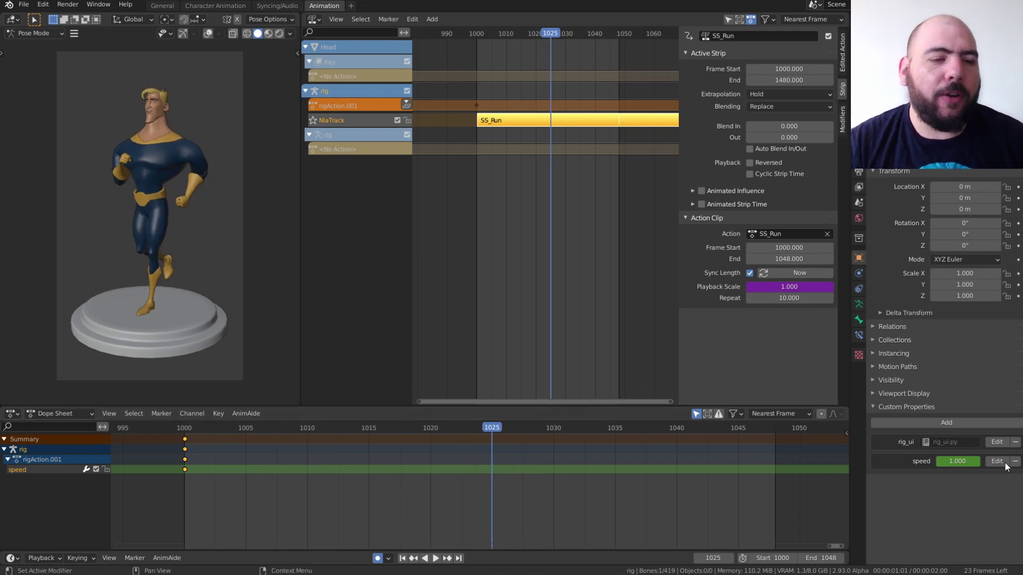
pyautogui.click(957, 462)
pyautogui.write('.9')
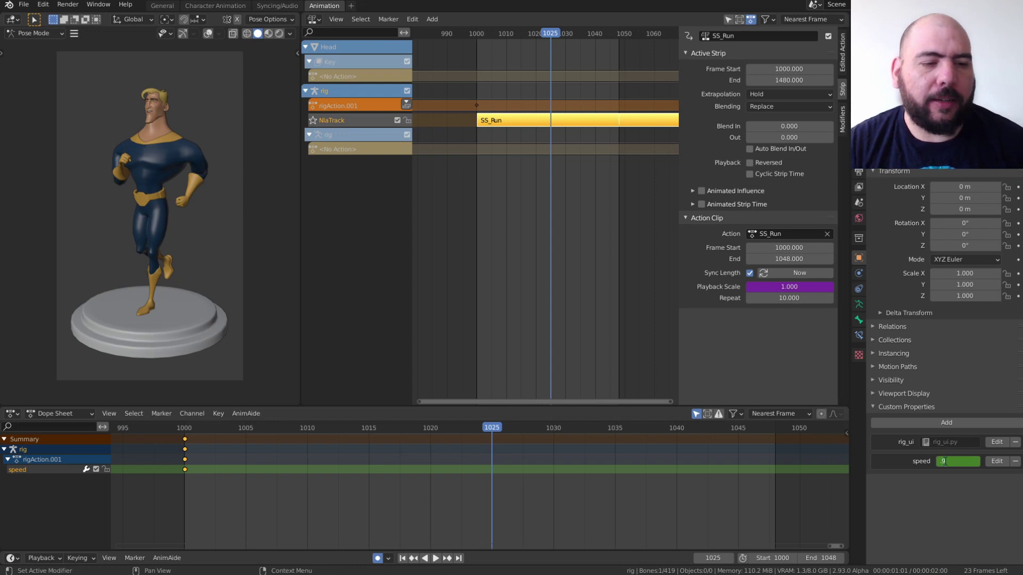
pyautogui.press('Return')
pyautogui.press('i')
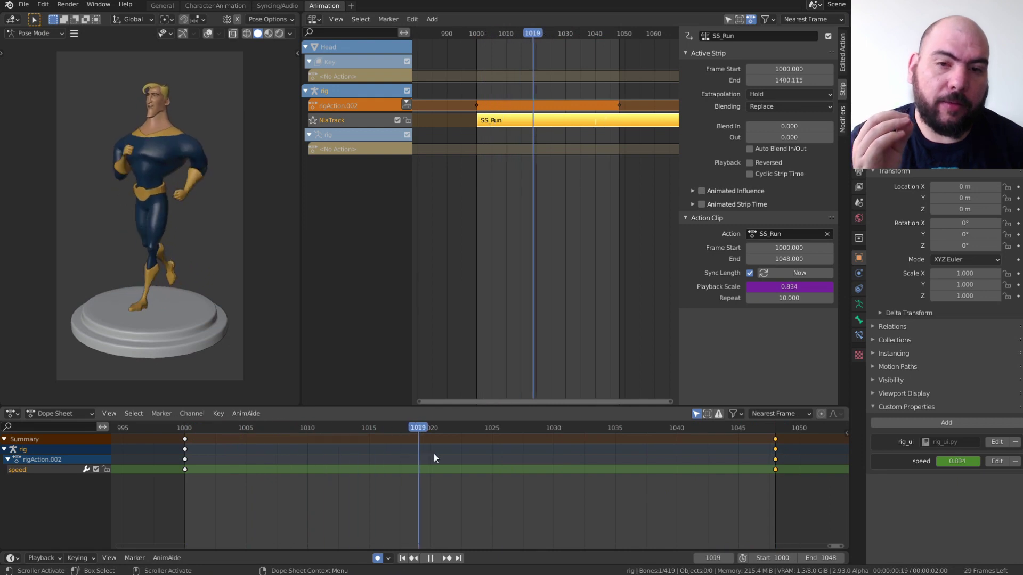
# Change the 1048 speed key to 2 and replay from frame 1000 to see the speed-up
pyautogui.press('Escape')
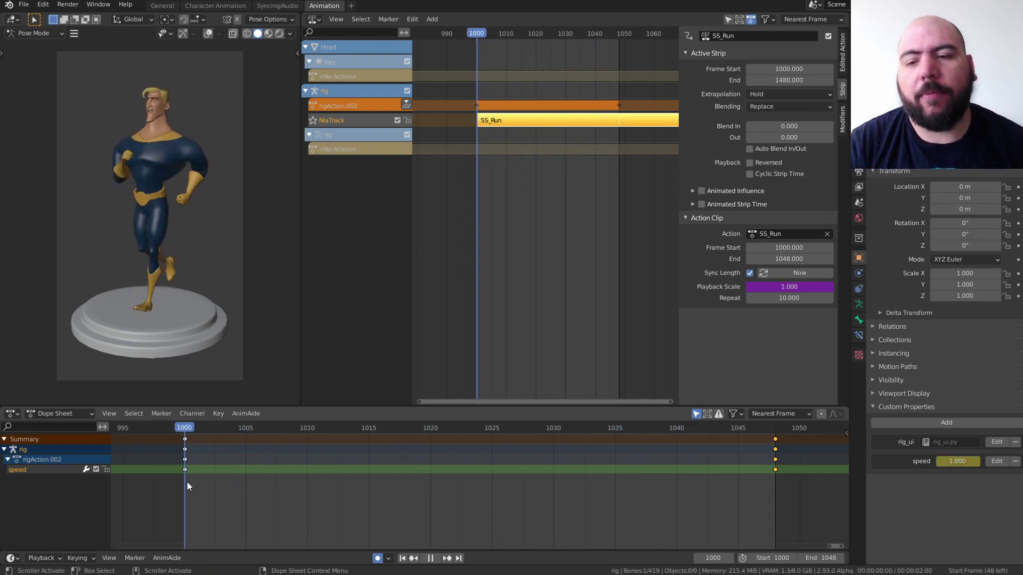
pyautogui.press('space')
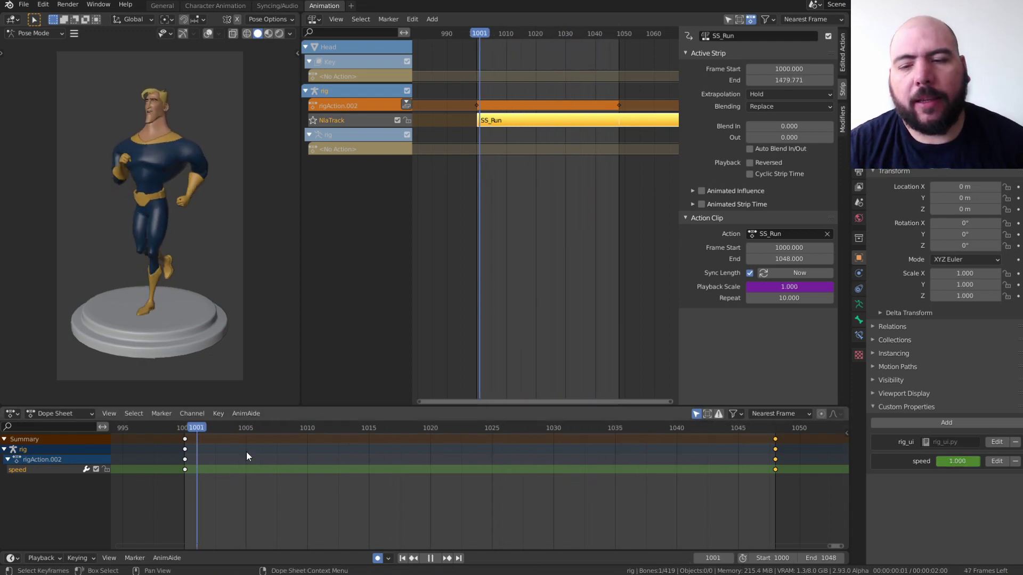
pyautogui.click(952, 460)
pyautogui.write('2')
pyautogui.press('Return')
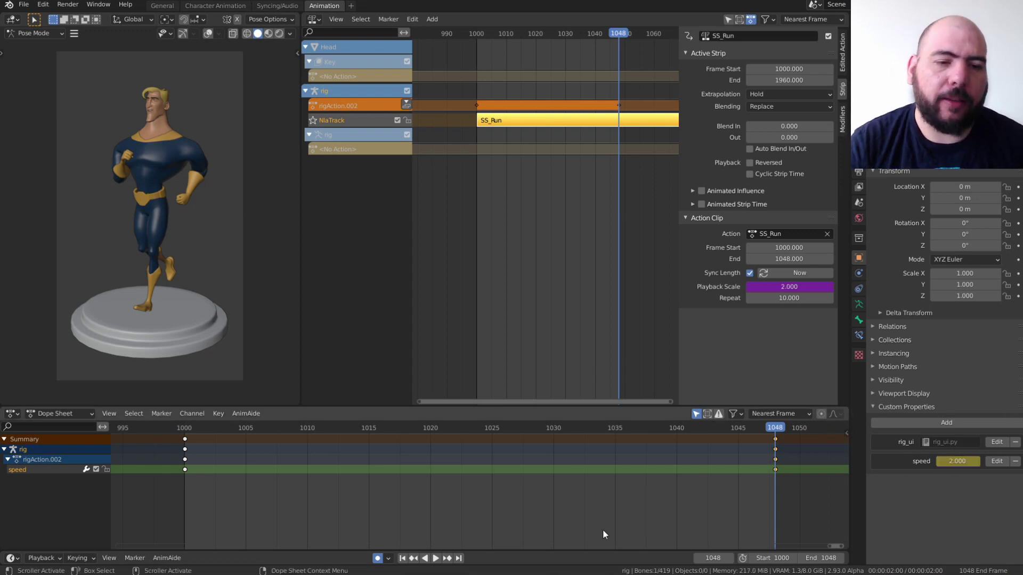
pyautogui.press('space')
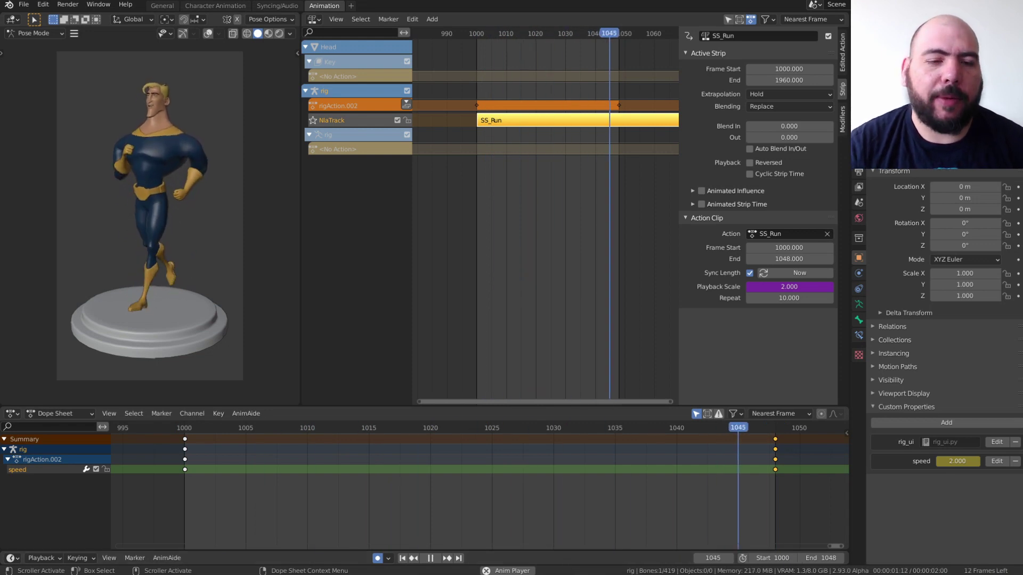
# Switch the bottom editor to the Graph Editor and frame the whole speed curve
pyautogui.hotkey('ctrl', 'Tab')
pyautogui.press('space')
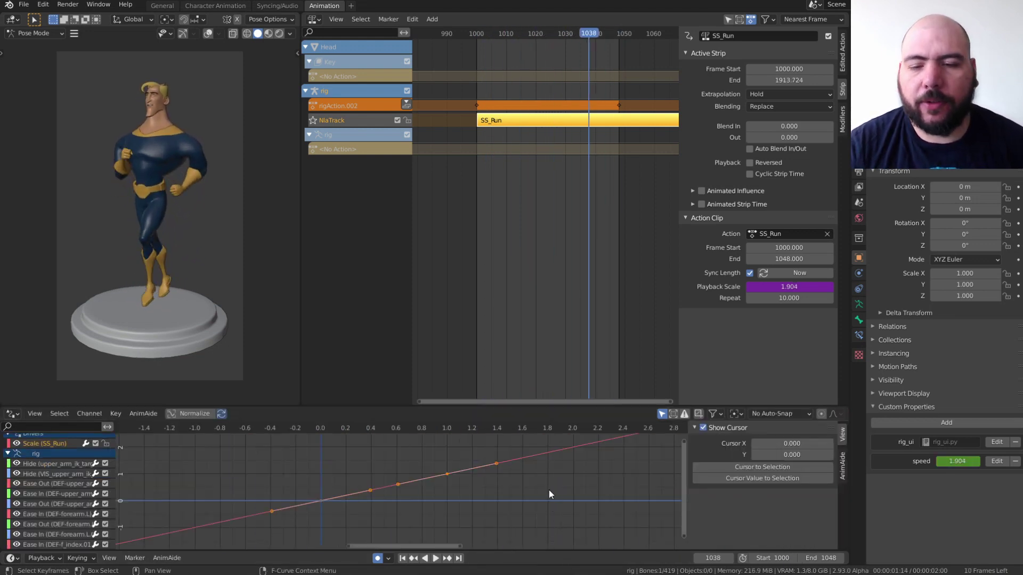
pyautogui.click(12, 414)
pyautogui.click(144, 458)
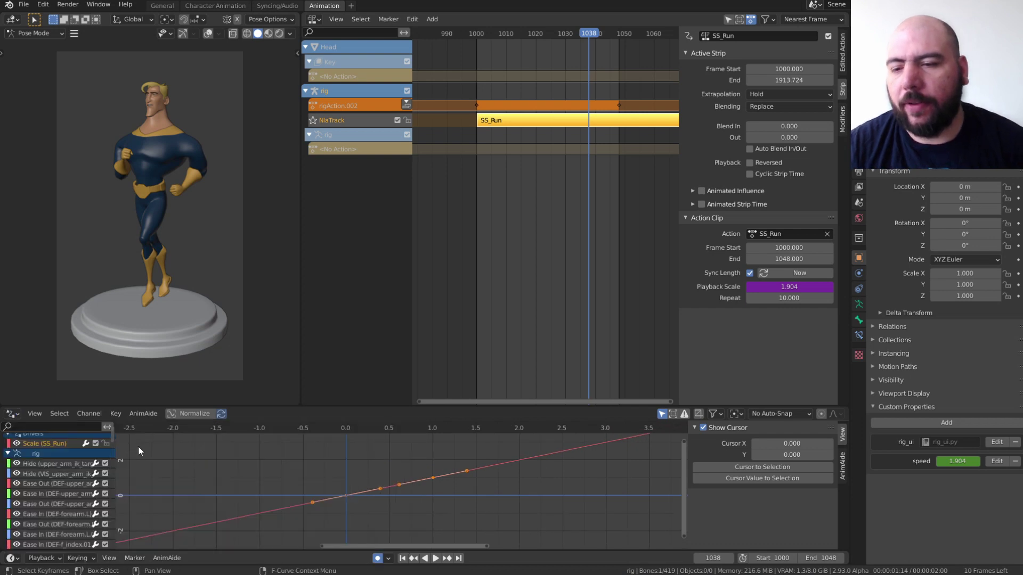
pyautogui.click(11, 413)
pyautogui.click(142, 468)
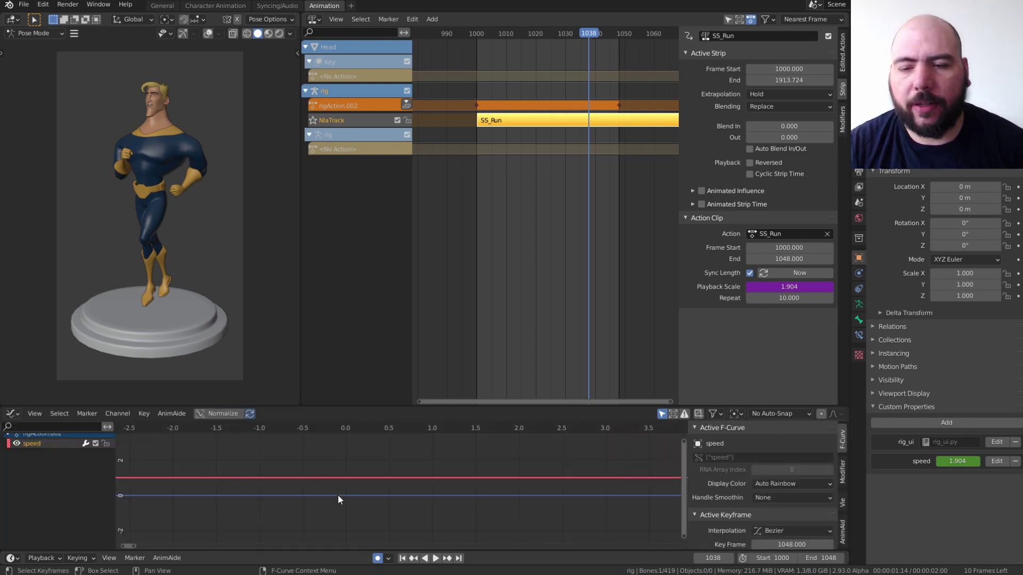
pyautogui.press('Home')
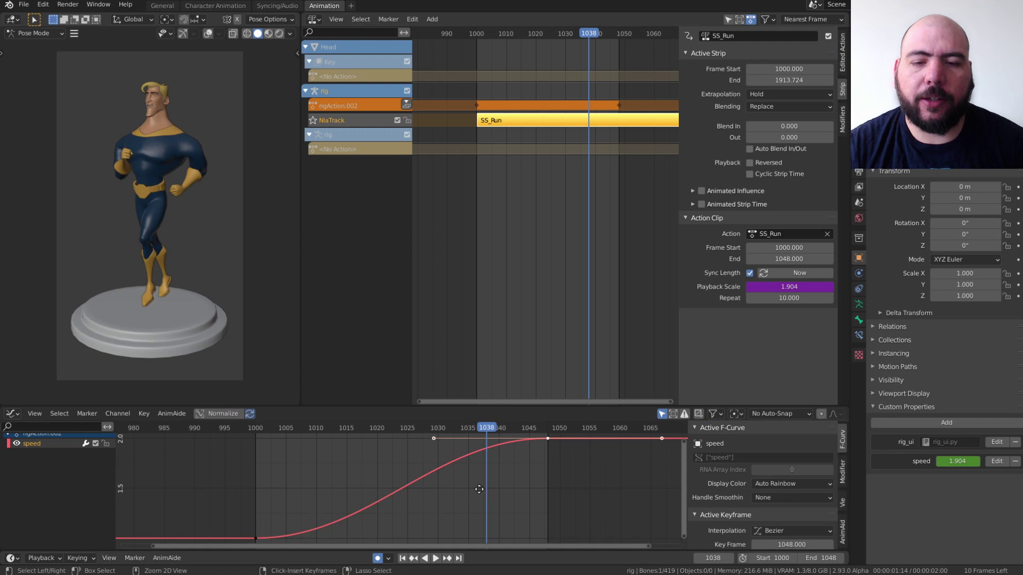
# Set the speed curve's keys to Linear interpolation
pyautogui.press('space')
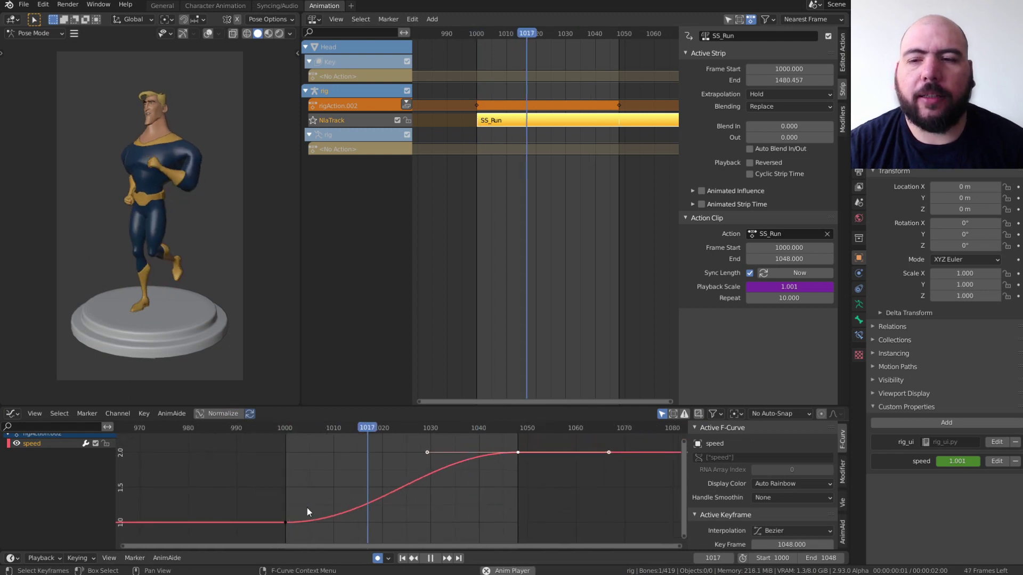
pyautogui.press('space')
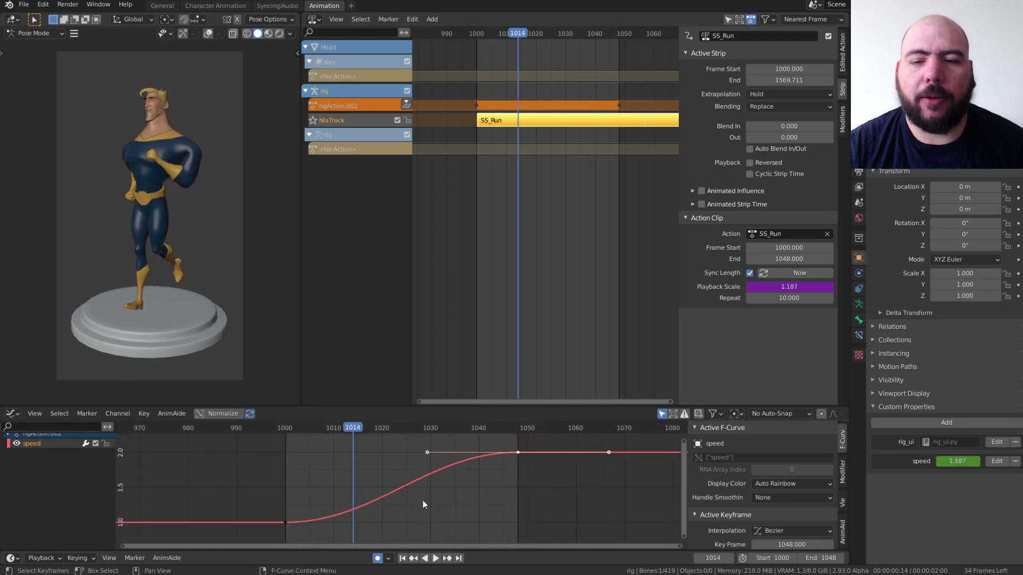
pyautogui.press('t')
pyautogui.click(459, 500)
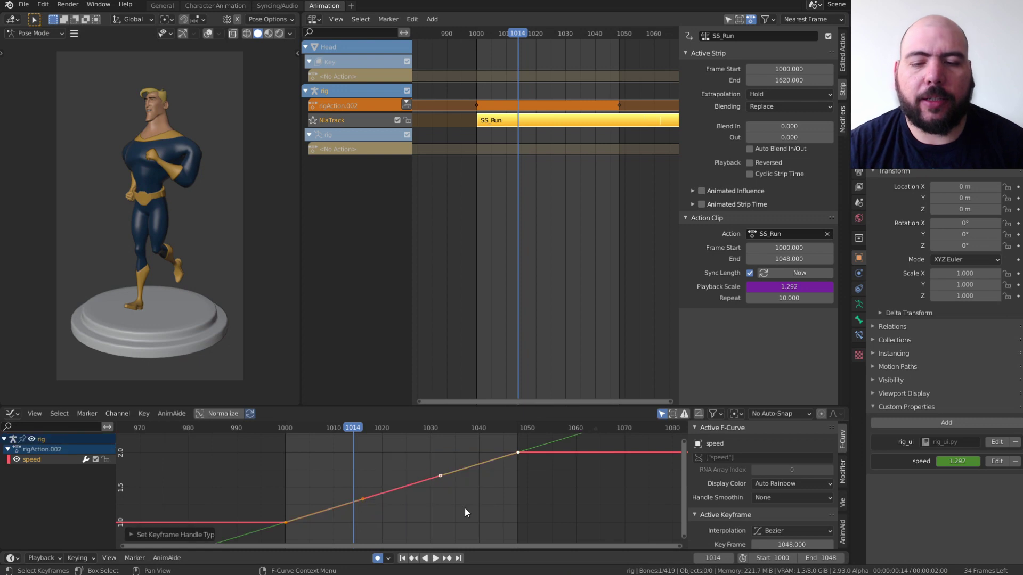
# Select the 1048 end key and start moving it down toward 1.0
pyautogui.click(298, 434)
pyautogui.click(298, 428)
pyautogui.press('space')
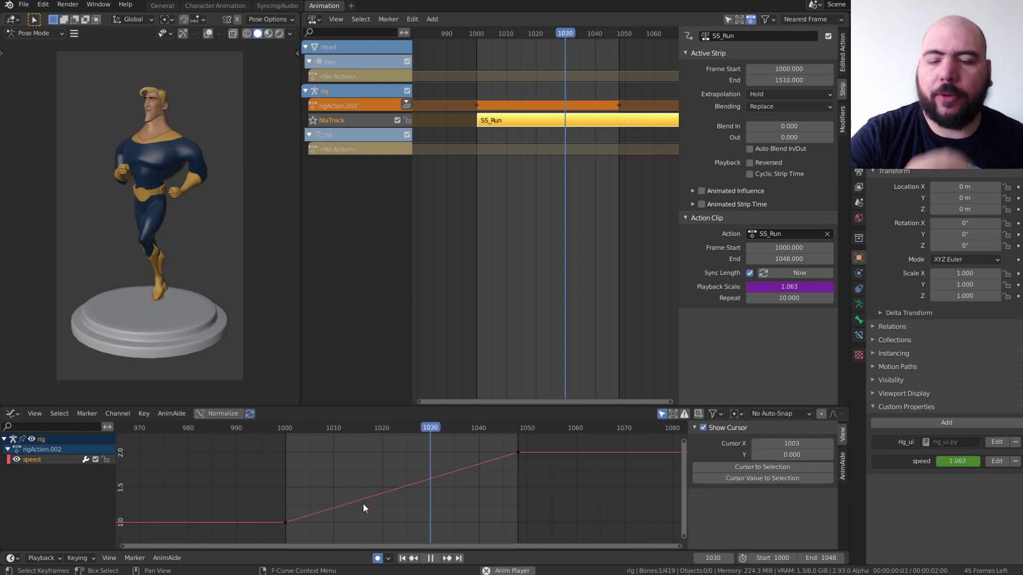
pyautogui.press('space')
pyautogui.click(518, 453)
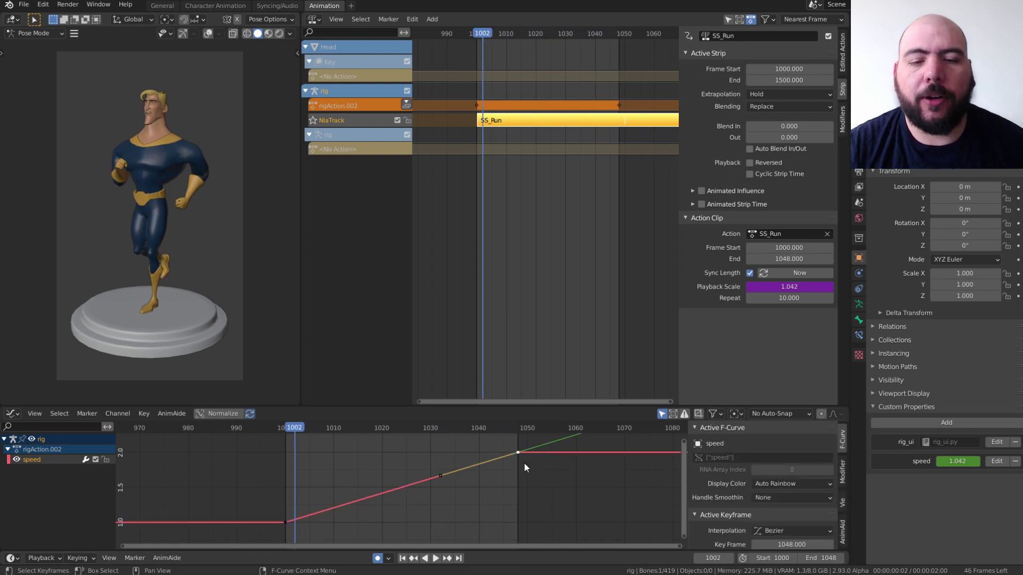
pyautogui.press('g')
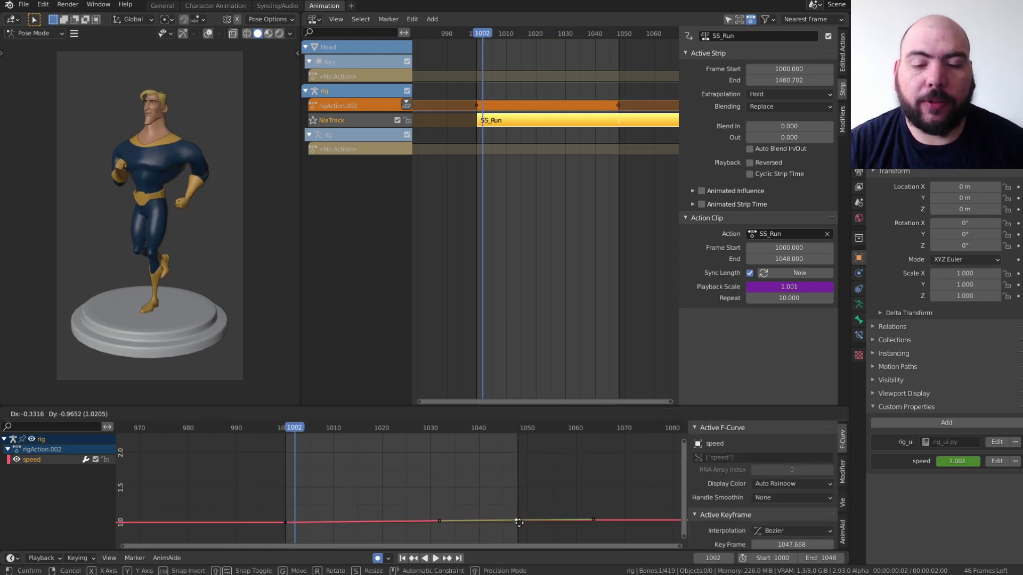
# Lower the end key vertically to its new height and preview the timing
pyautogui.press('y')
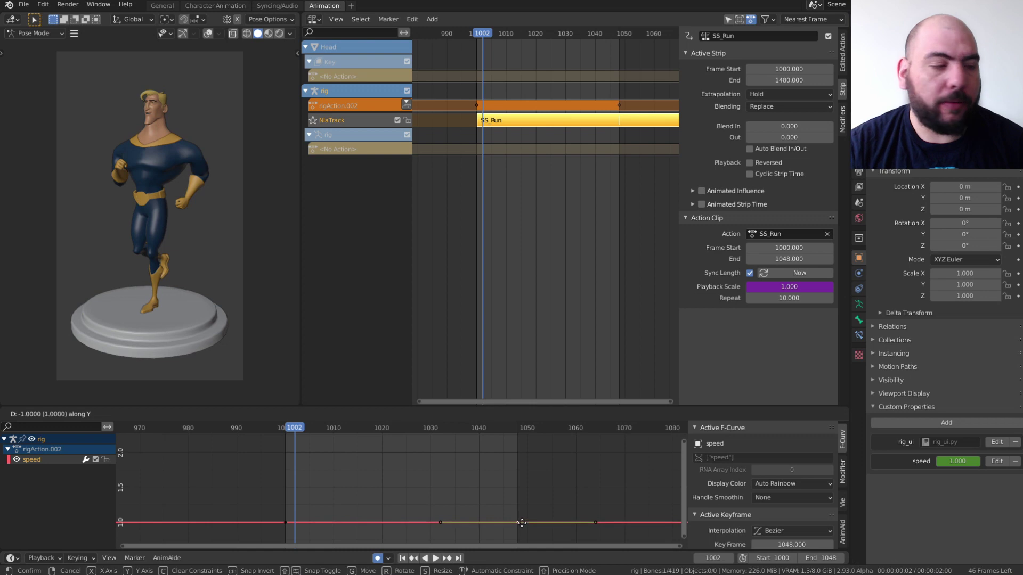
pyautogui.click(521, 514)
pyautogui.press('space')
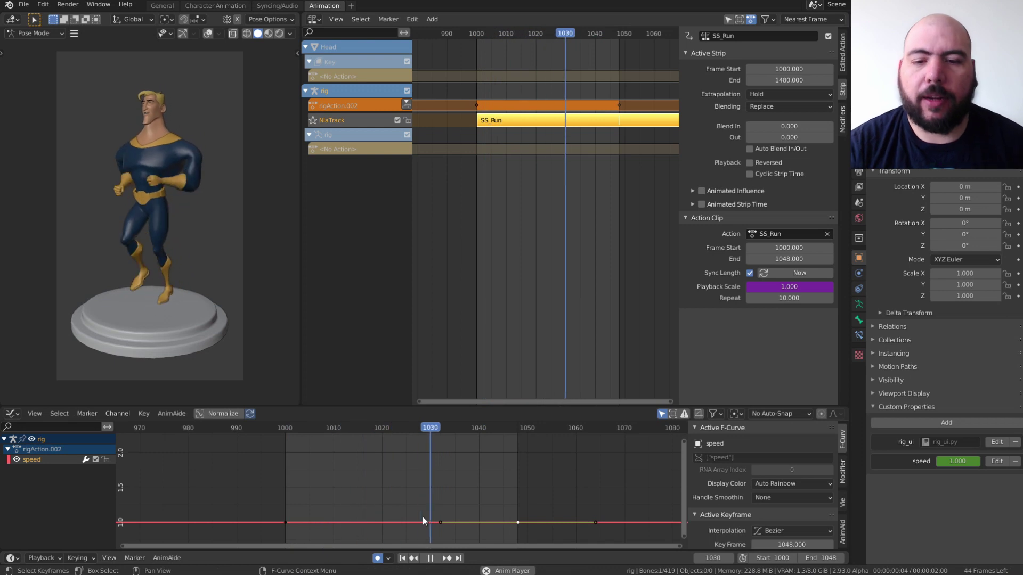
pyautogui.press('space')
# Duplicate a key into a middle point near frame 1024 with Auto Clamped handles
pyautogui.hotkey('shift', 'd')
pyautogui.click(415, 482)
pyautogui.press('v')
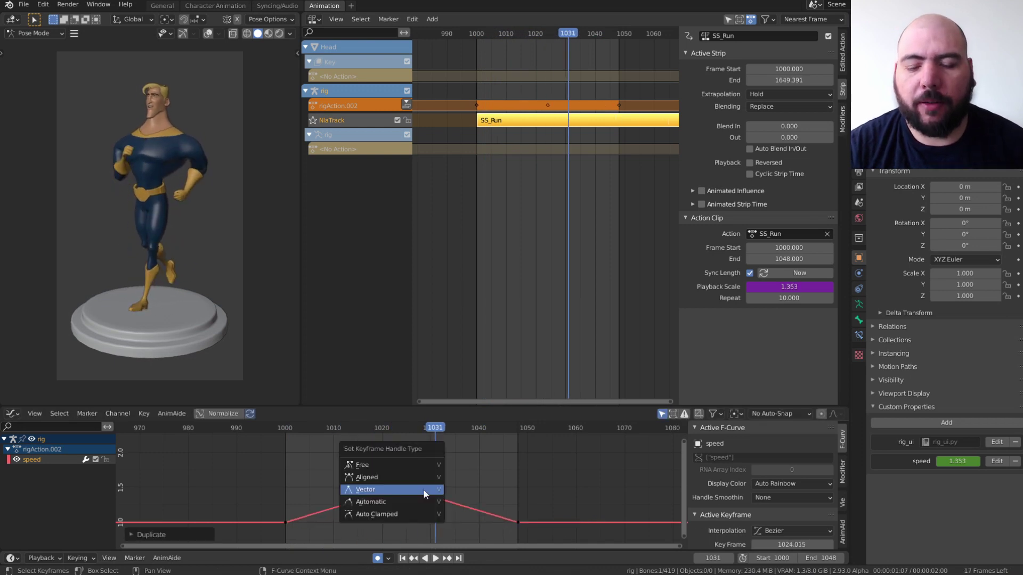
pyautogui.click(424, 492)
pyautogui.press('v')
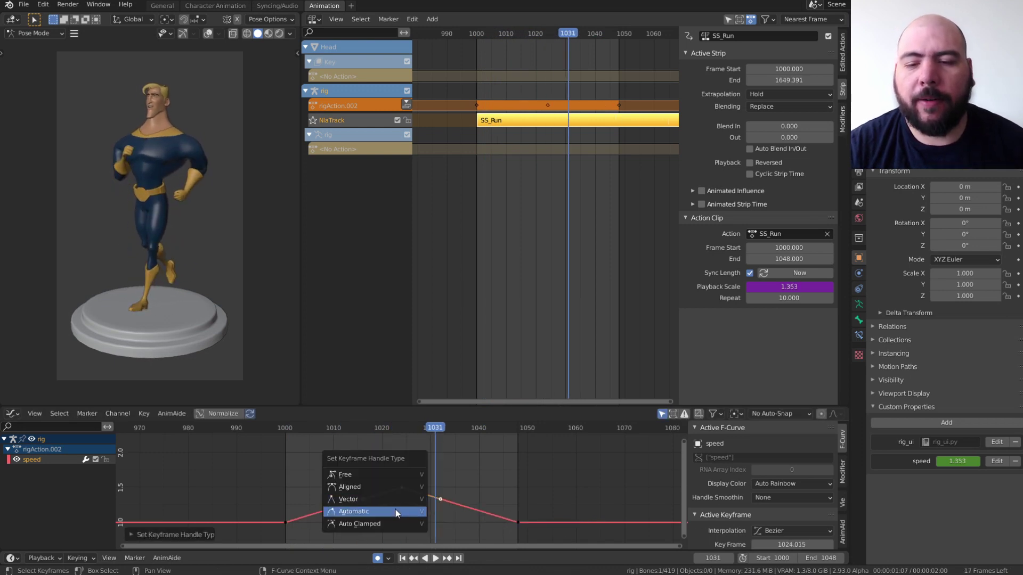
pyautogui.click(394, 509)
# Lower the middle key below 1.0 into a dip and preview the slowdown
pyautogui.press('space')
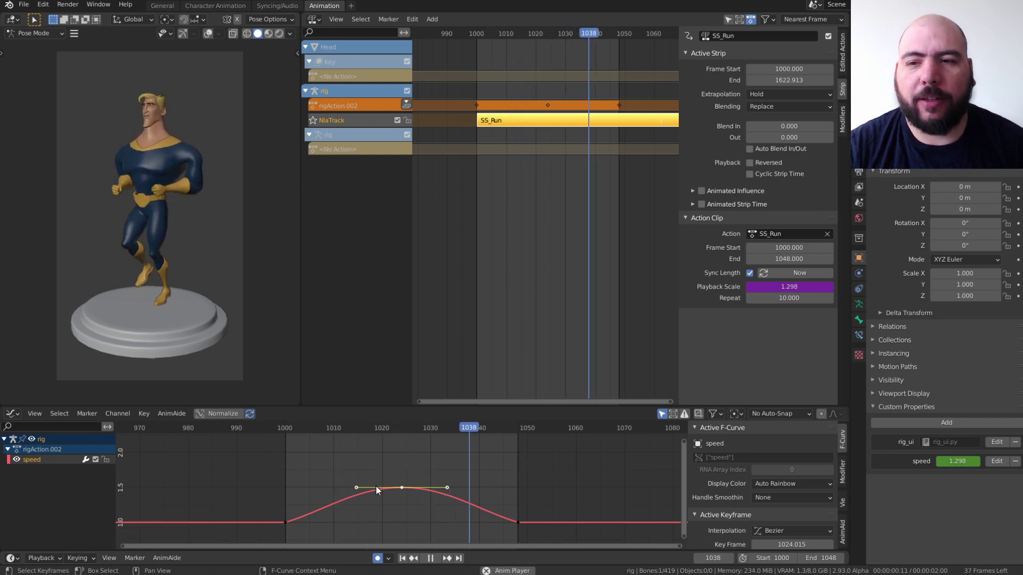
pyautogui.press('space')
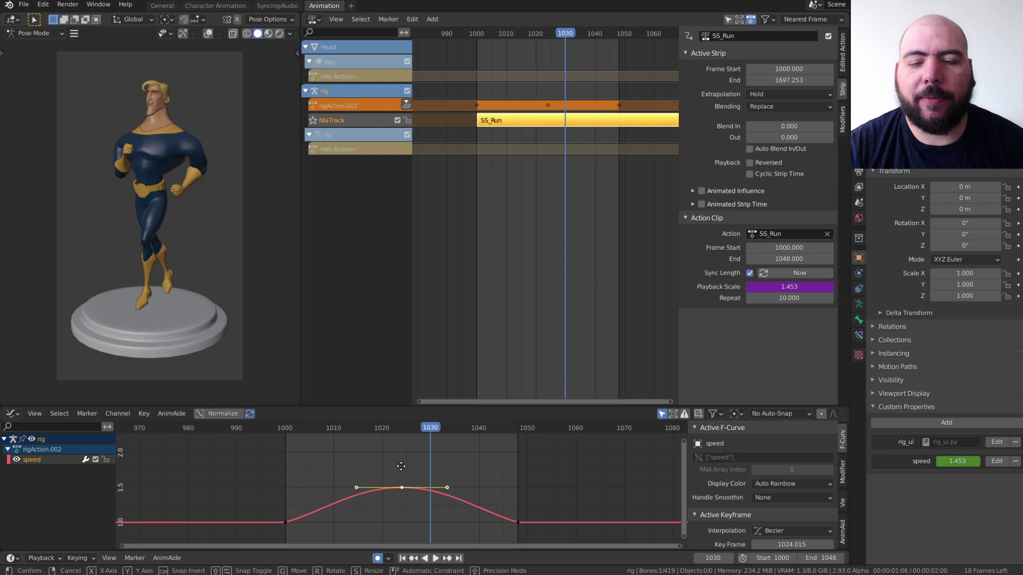
pyautogui.press('g')
pyautogui.click(399, 524)
pyautogui.press('space')
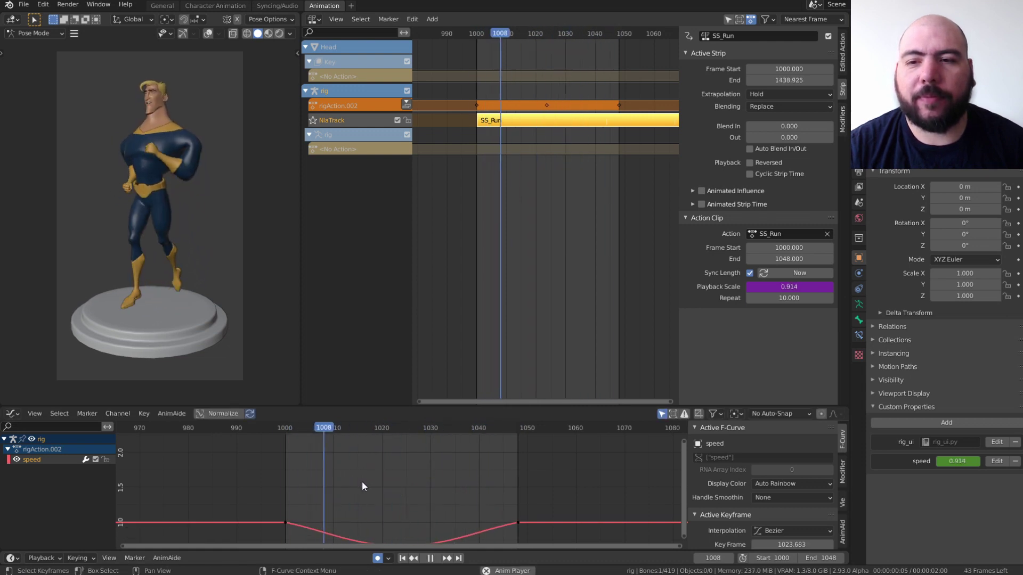
# Frame the whole speed curve and delete the middle dip key
pyautogui.press('space')
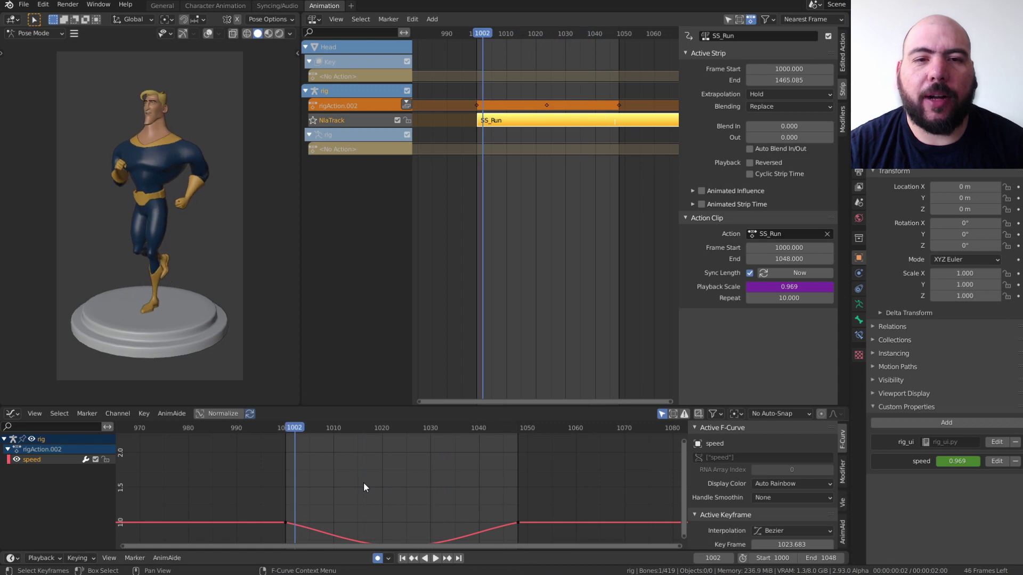
pyautogui.moveTo(342, 434); pyautogui.dragTo(401, 427)
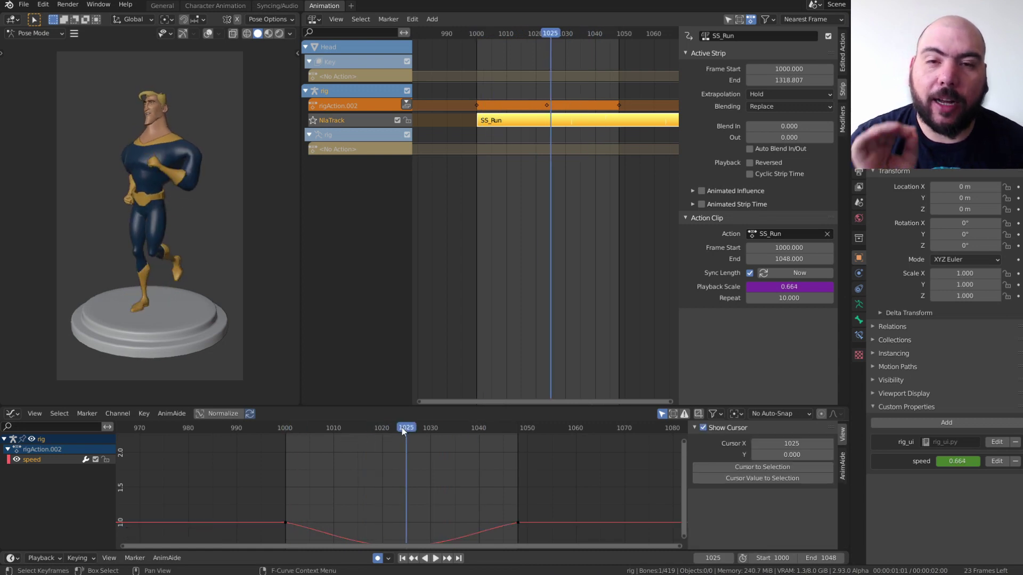
pyautogui.keyDown('ctrl'); pyautogui.moveTo(431, 512); pyautogui.dragTo(465, 462, button='middle'); pyautogui.keyUp('ctrl')
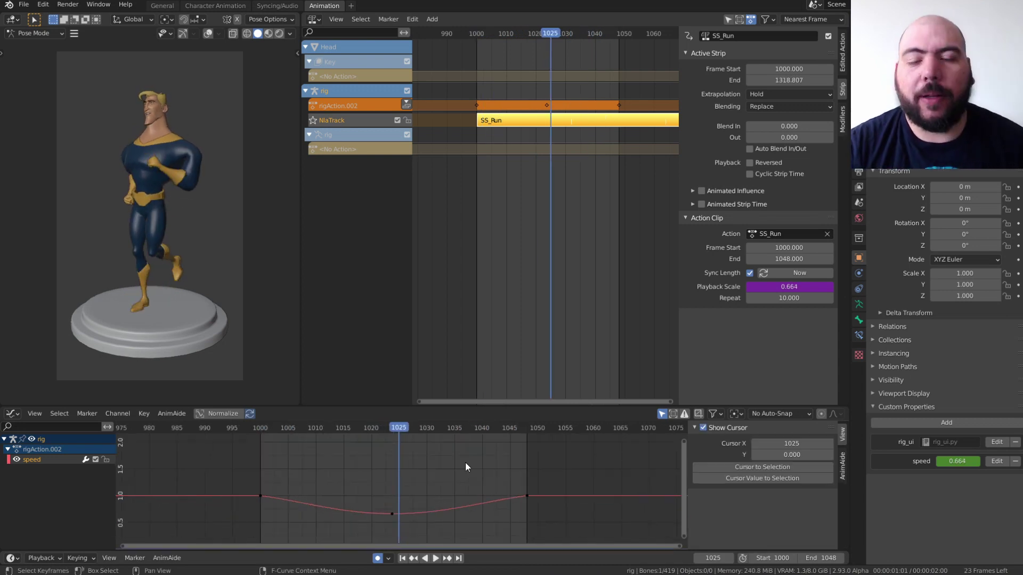
pyautogui.moveTo(474, 430); pyautogui.dragTo(548, 479)
pyautogui.moveTo(421, 529); pyautogui.dragTo(362, 498)
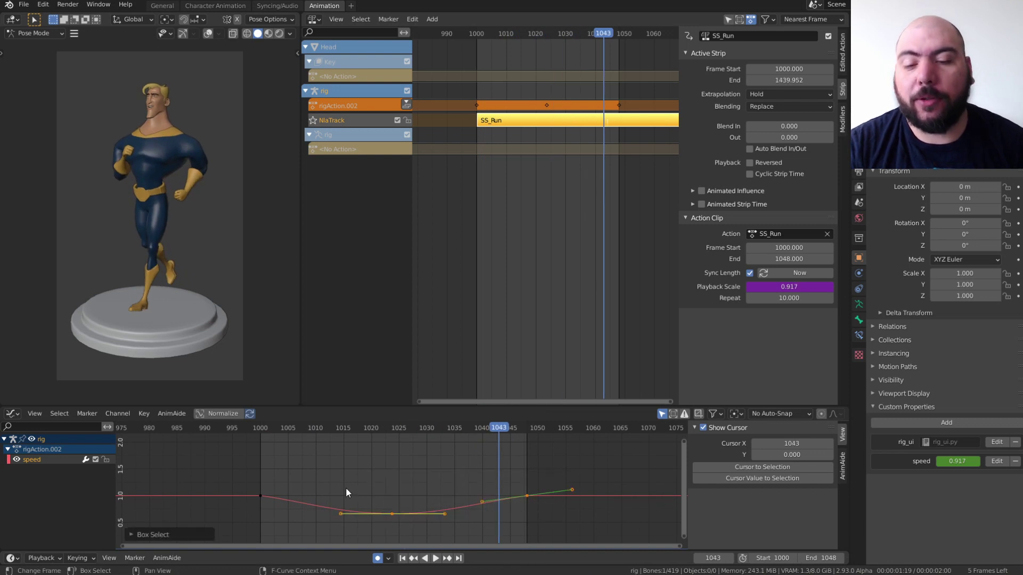
pyautogui.press('x')
pyautogui.click(419, 534)
# Lower the 1048 key to about 0.6 and give it Auto Clamped handles
pyautogui.moveTo(509, 482); pyautogui.dragTo(553, 520)
pyautogui.press('g')
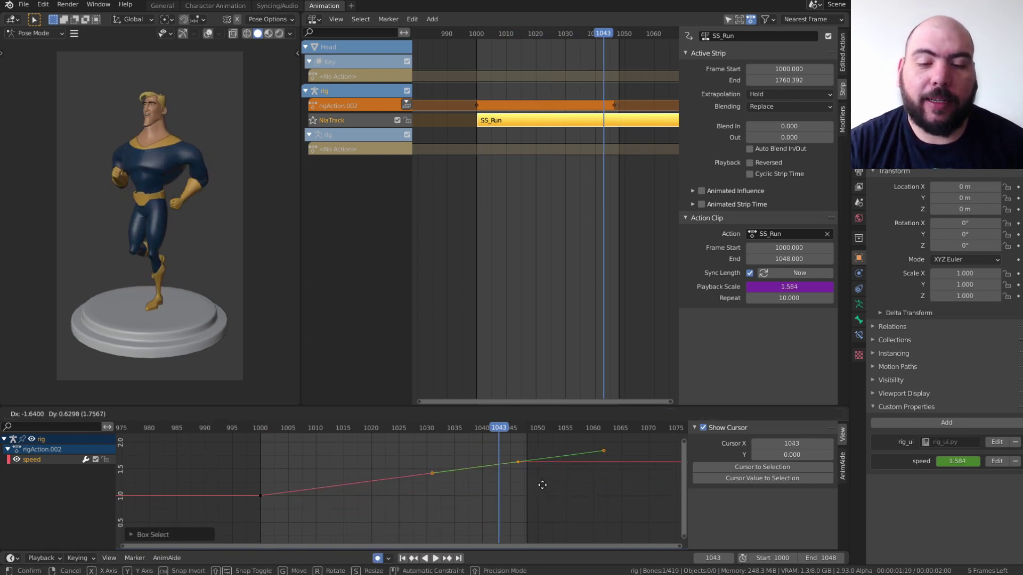
pyautogui.click(551, 529)
pyautogui.press('v')
pyautogui.click(549, 533)
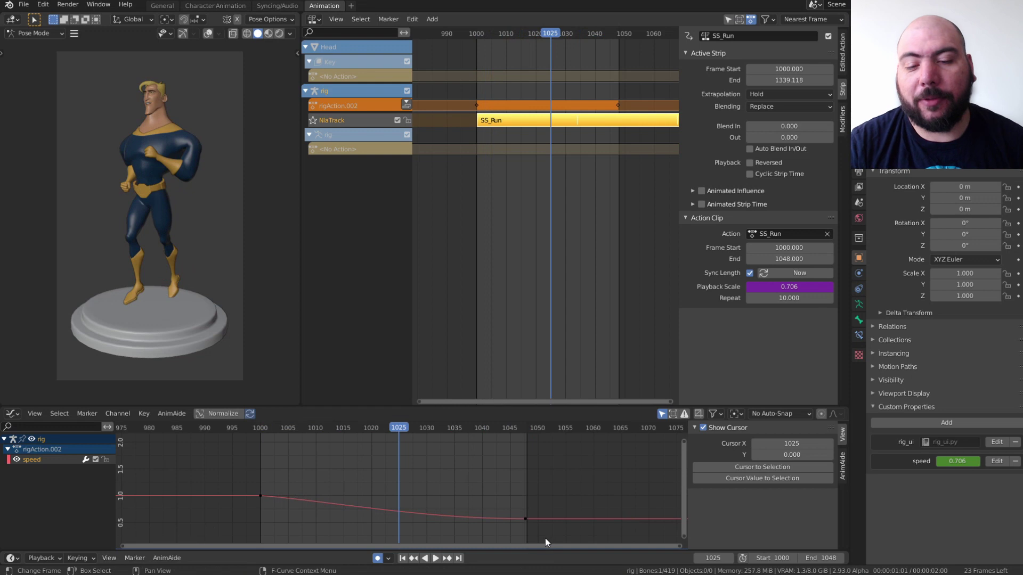
pyautogui.press('v')
pyautogui.click(542, 539)
# Shorten the 1048 key's handles and preview the ease-out from frame 1000
pyautogui.click(526, 526)
pyautogui.click(526, 522)
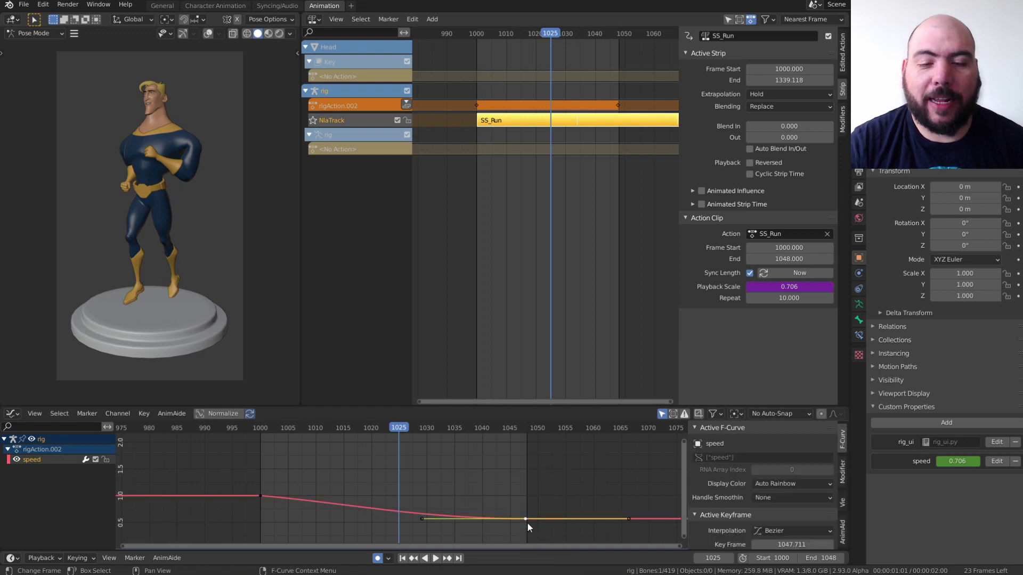
pyautogui.press('v')
pyautogui.click(528, 525)
pyautogui.press('s')
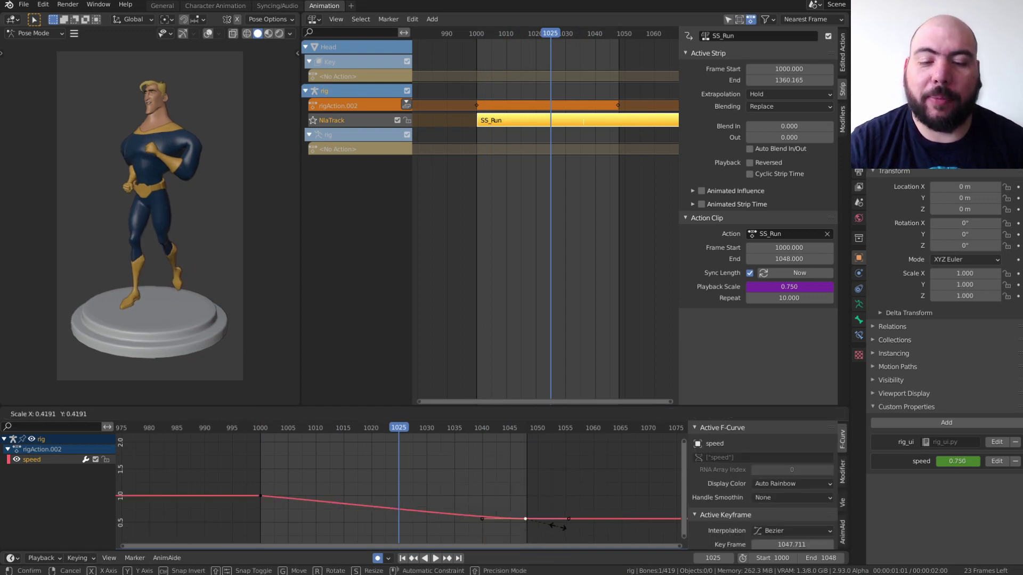
pyautogui.click(555, 528)
pyautogui.press('space')
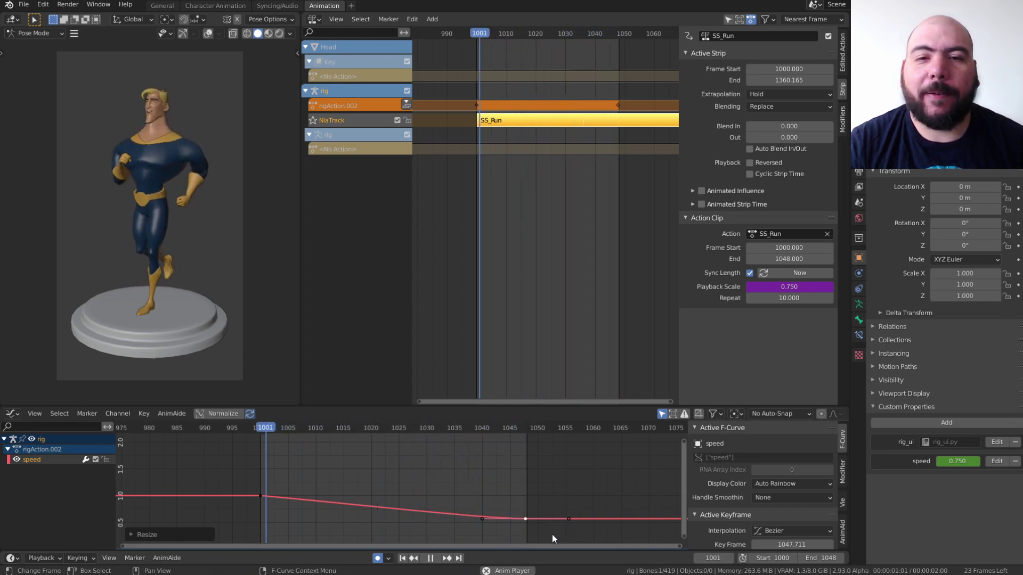
pyautogui.press('space')
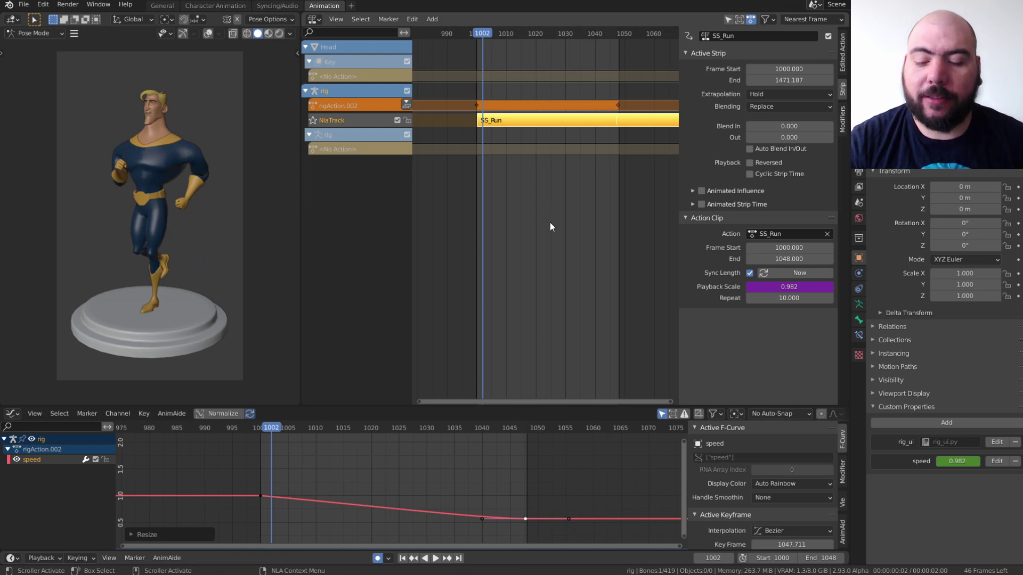
# Run Bake Action for frames 1000–1048 with Only Selected Bones unchecked
pyautogui.press('F3')
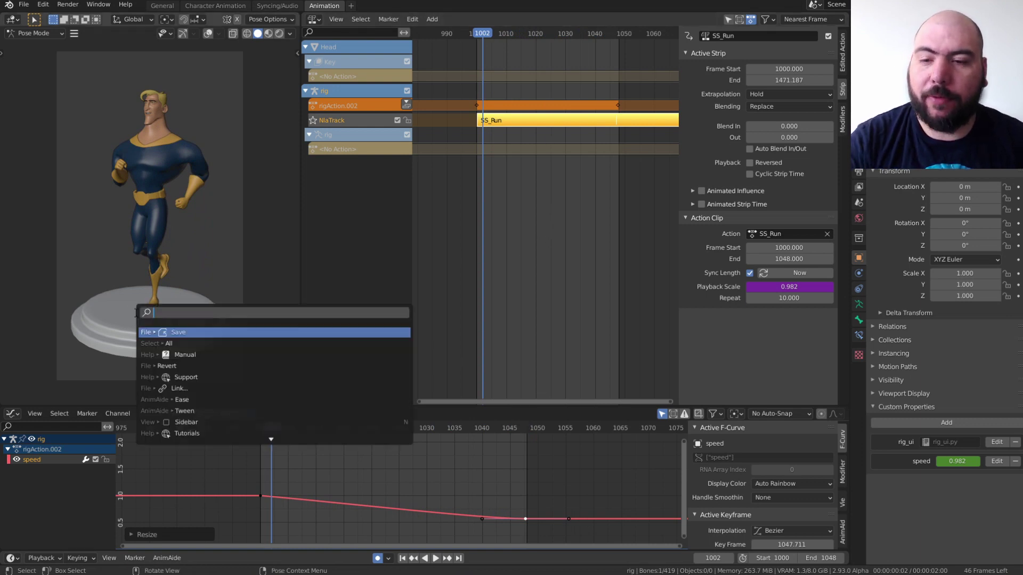
pyautogui.write('bake')
pyautogui.press('Return')
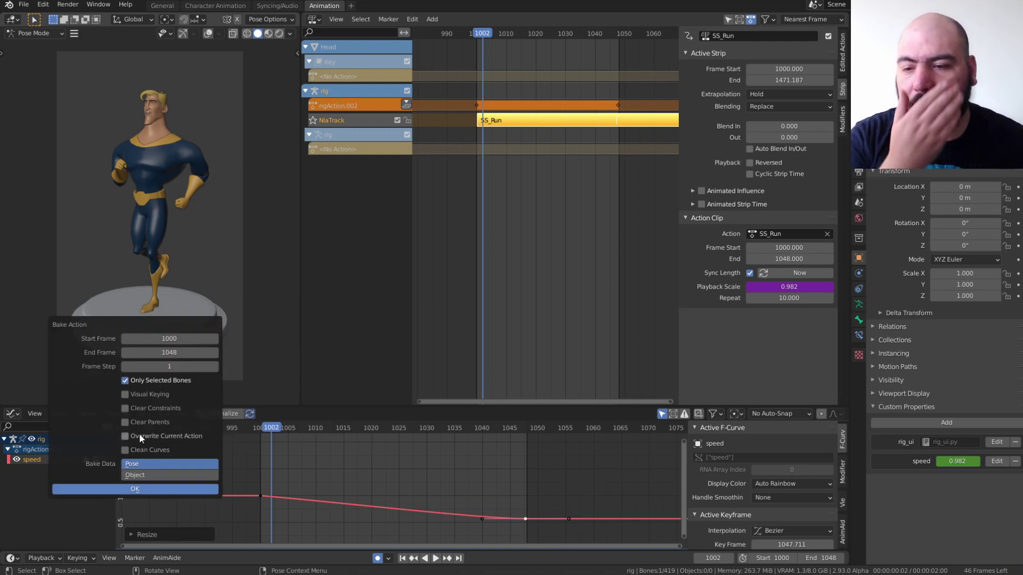
pyautogui.click(154, 382)
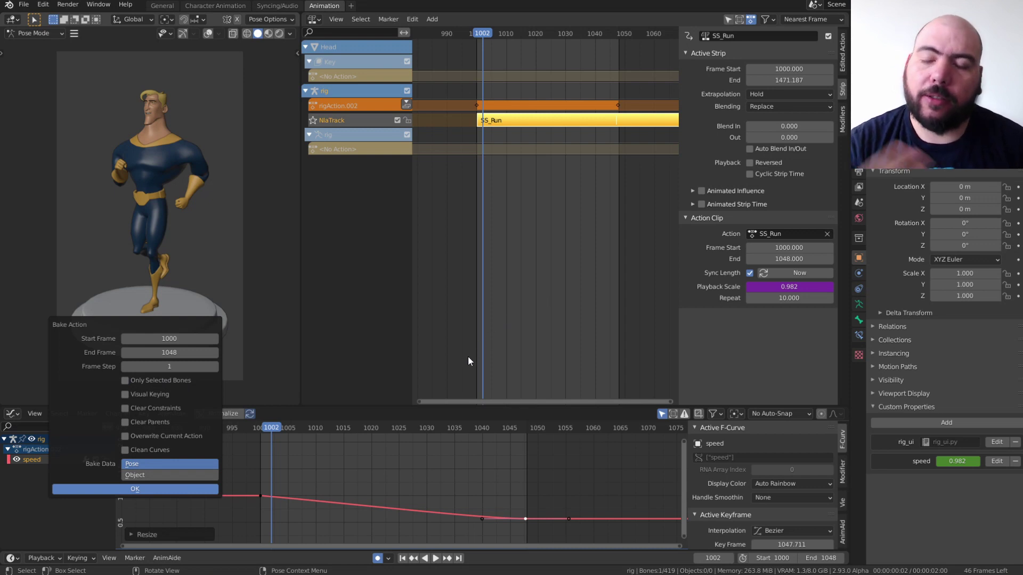
pyautogui.click(164, 489)
# Mute the NlaTrack and delete the SS_Run strip so only the baked action plays
pyautogui.press('space')
pyautogui.press('space')
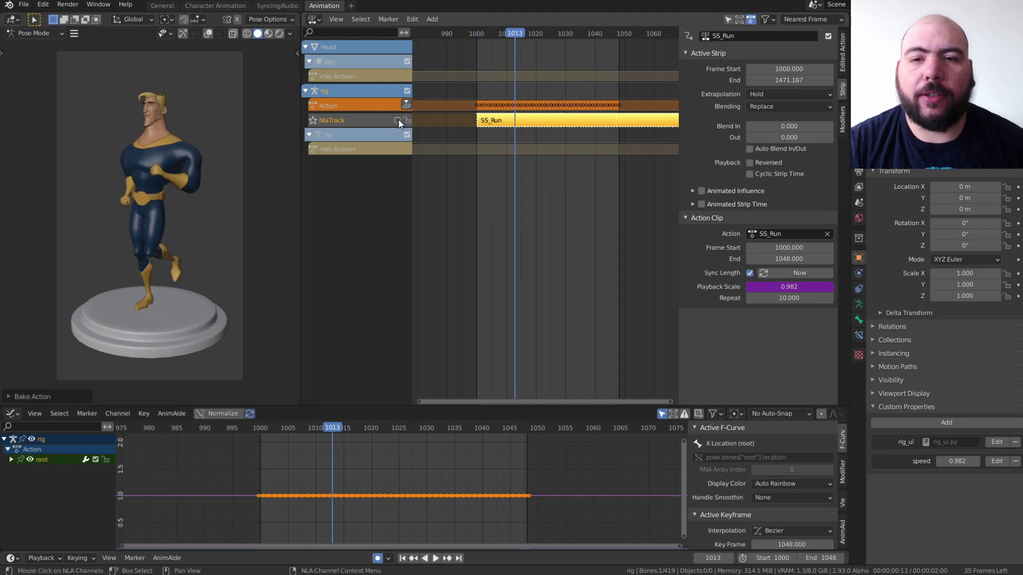
pyautogui.click(396, 120)
pyautogui.press('x')
pyautogui.press('space')
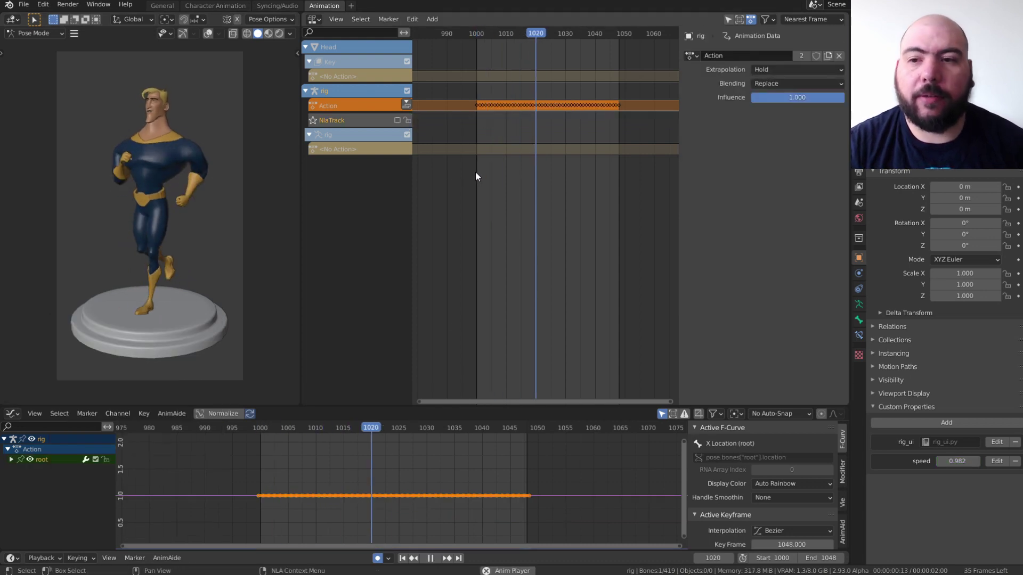
# Inspect the baked keys for all bones in the Dope Sheet and Graph Editor
pyautogui.hotkey('ctrl', 'Tab')
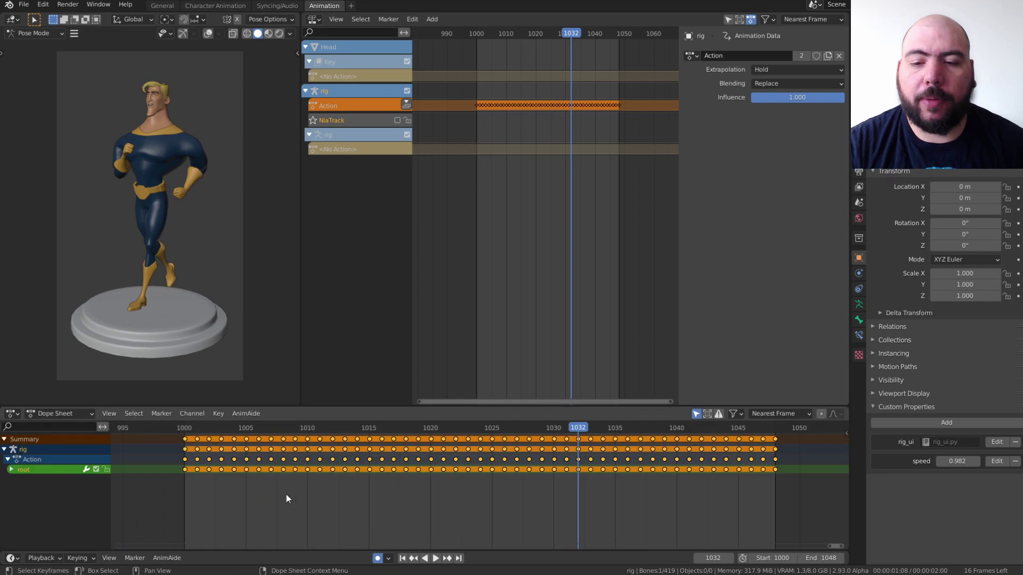
pyautogui.click(174, 290)
pyautogui.press('a')
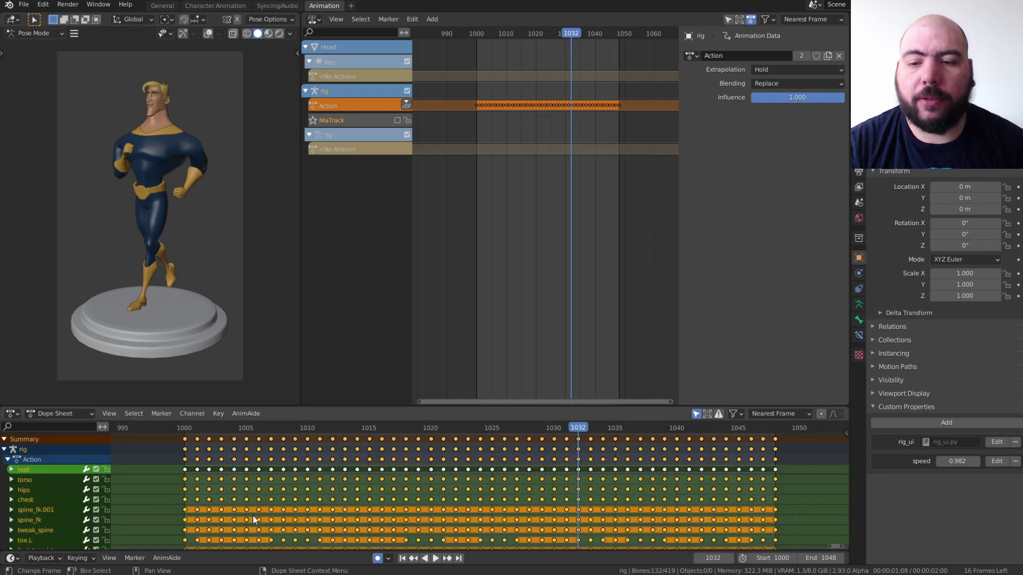
pyautogui.hotkey('ctrl', 'Tab')
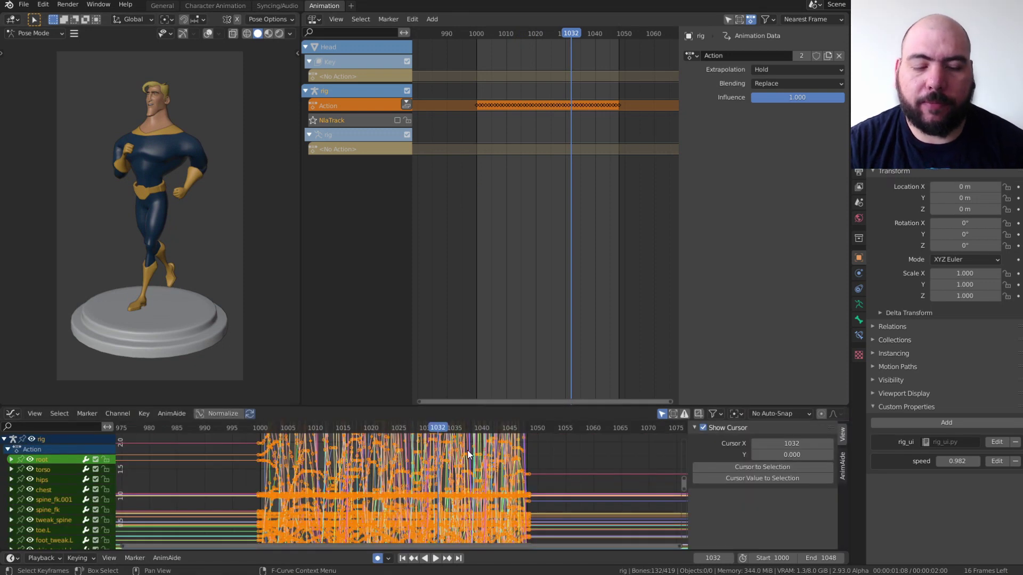
pyautogui.press('Home')
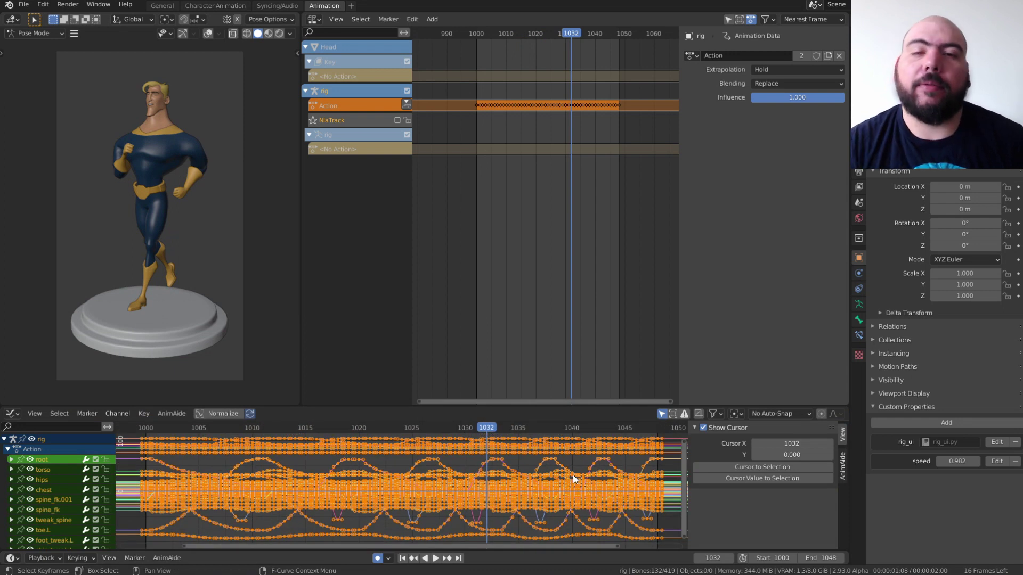
pyautogui.hotkey('alt', 'a')
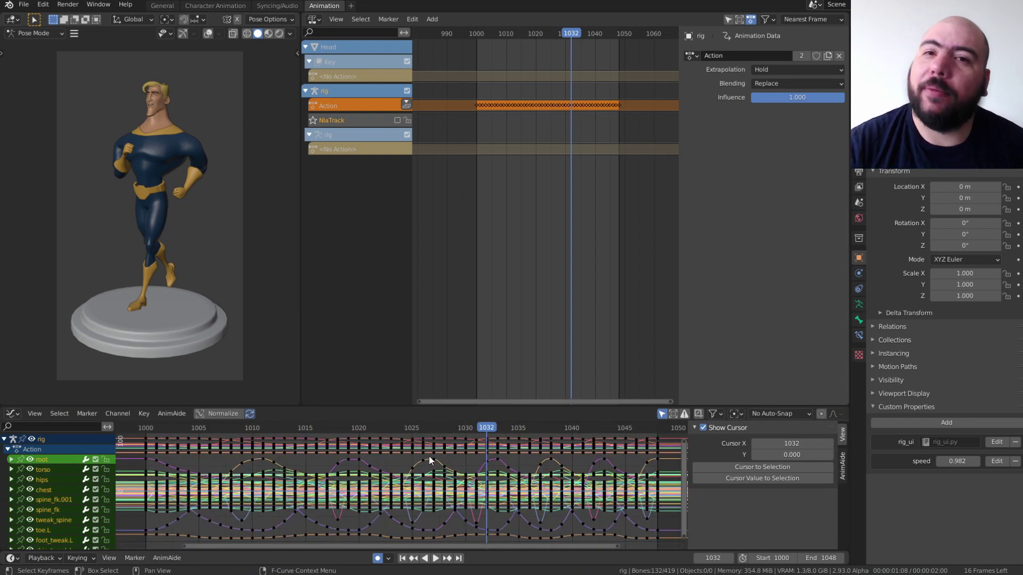